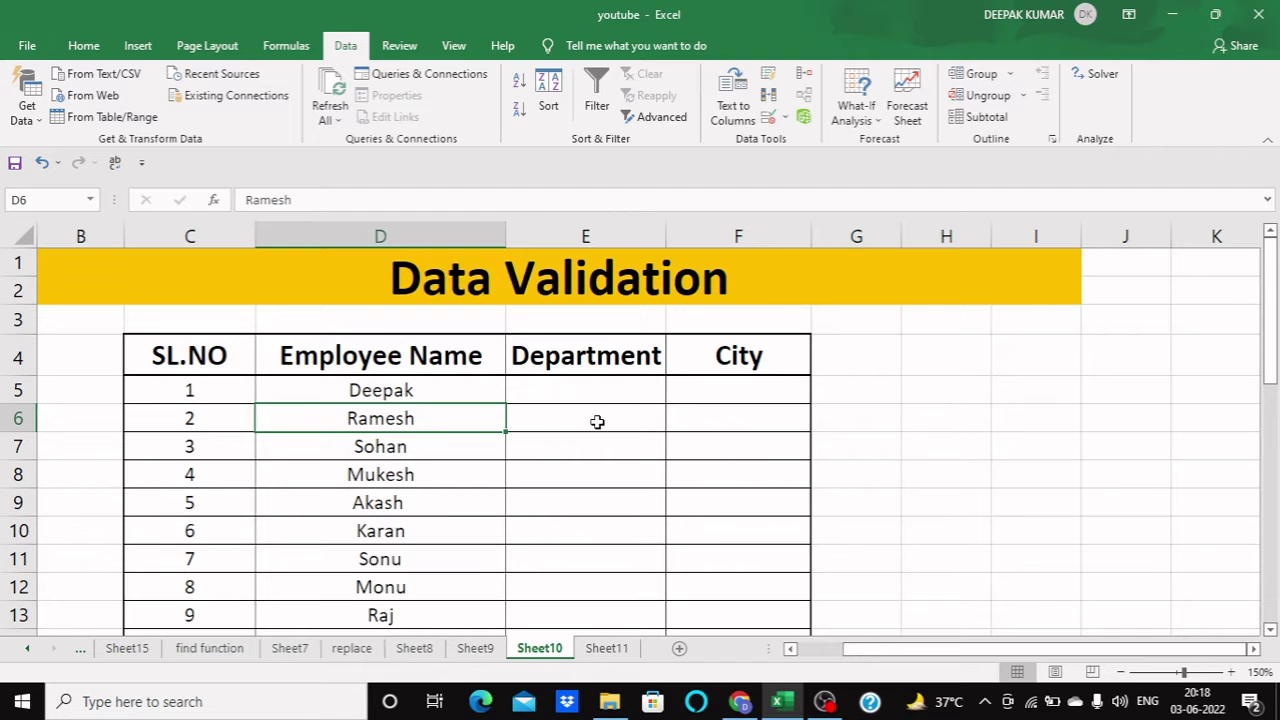
# Scroll through the employee table on Sheet10 to review its rows.
pyautogui.scroll(-5, 490, 435)
pyautogui.scroll(-2, 490, 435)
pyautogui.scroll(-3, 490, 435)
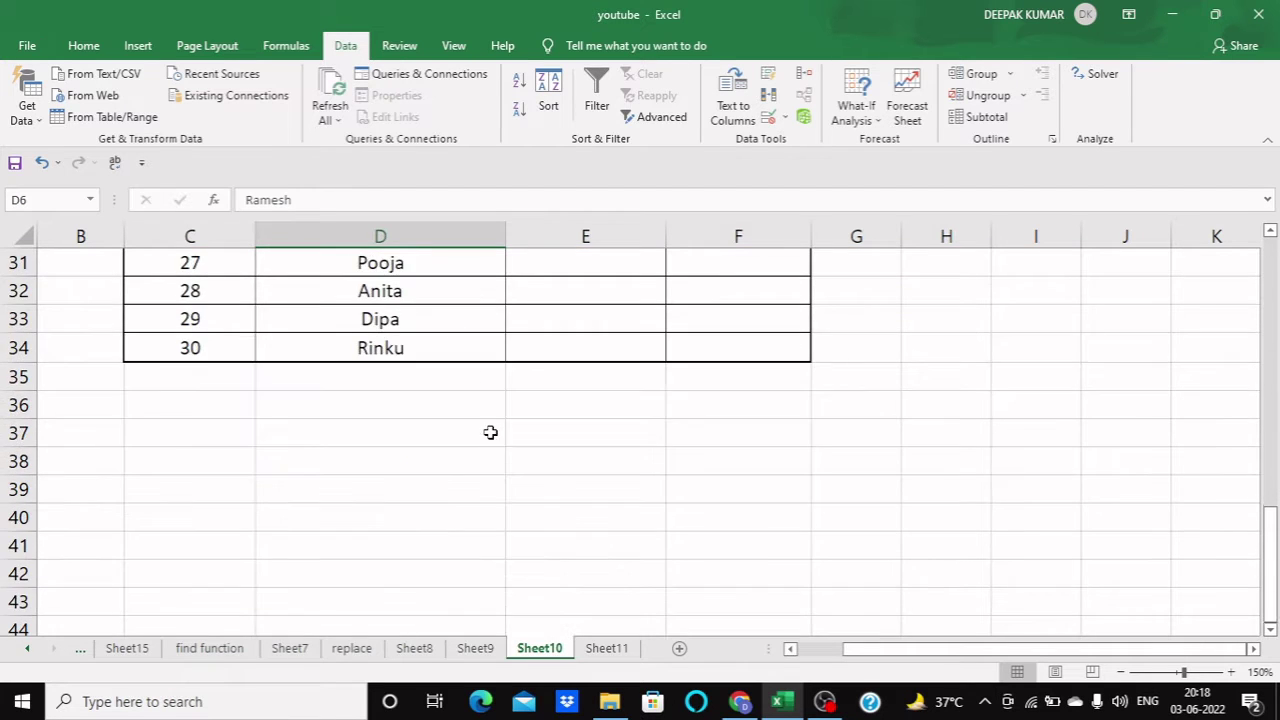
pyautogui.scroll(9, 490, 435)
pyautogui.scroll(2, 490, 435)
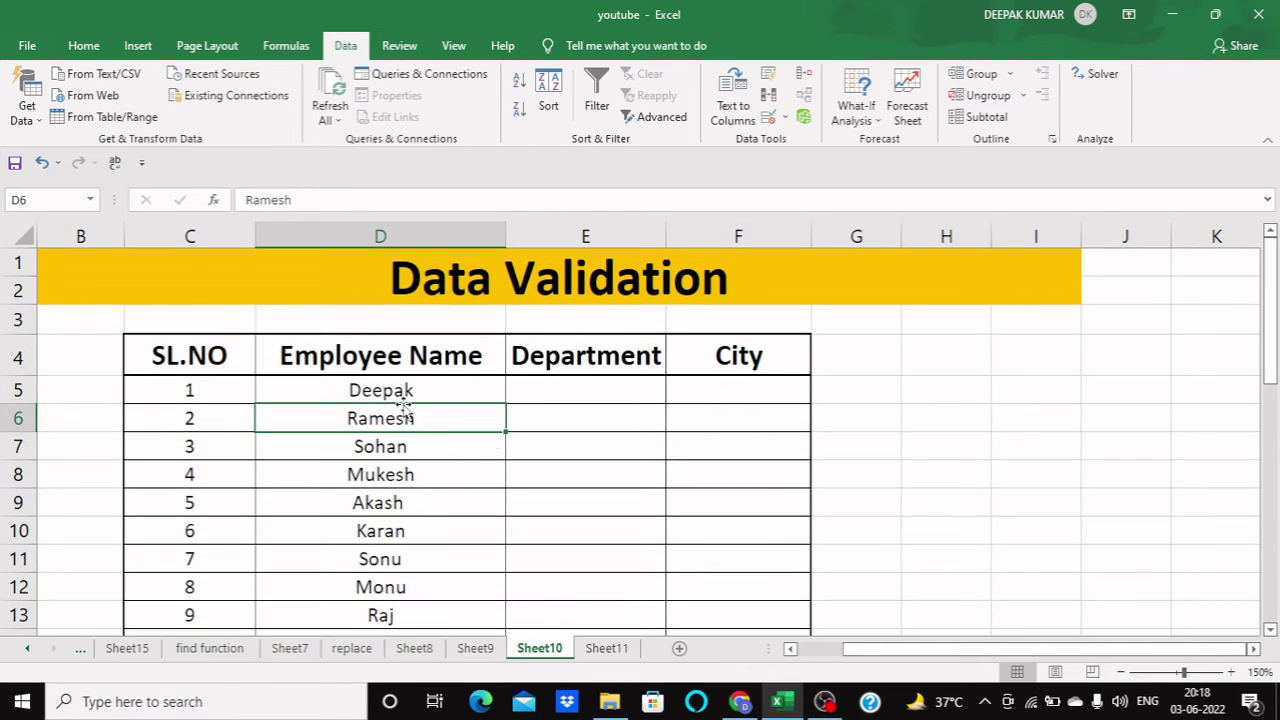
pyautogui.scroll(-1, 405, 410)
pyautogui.scroll(-2, 405, 410)
pyautogui.scroll(-2, 405, 408)
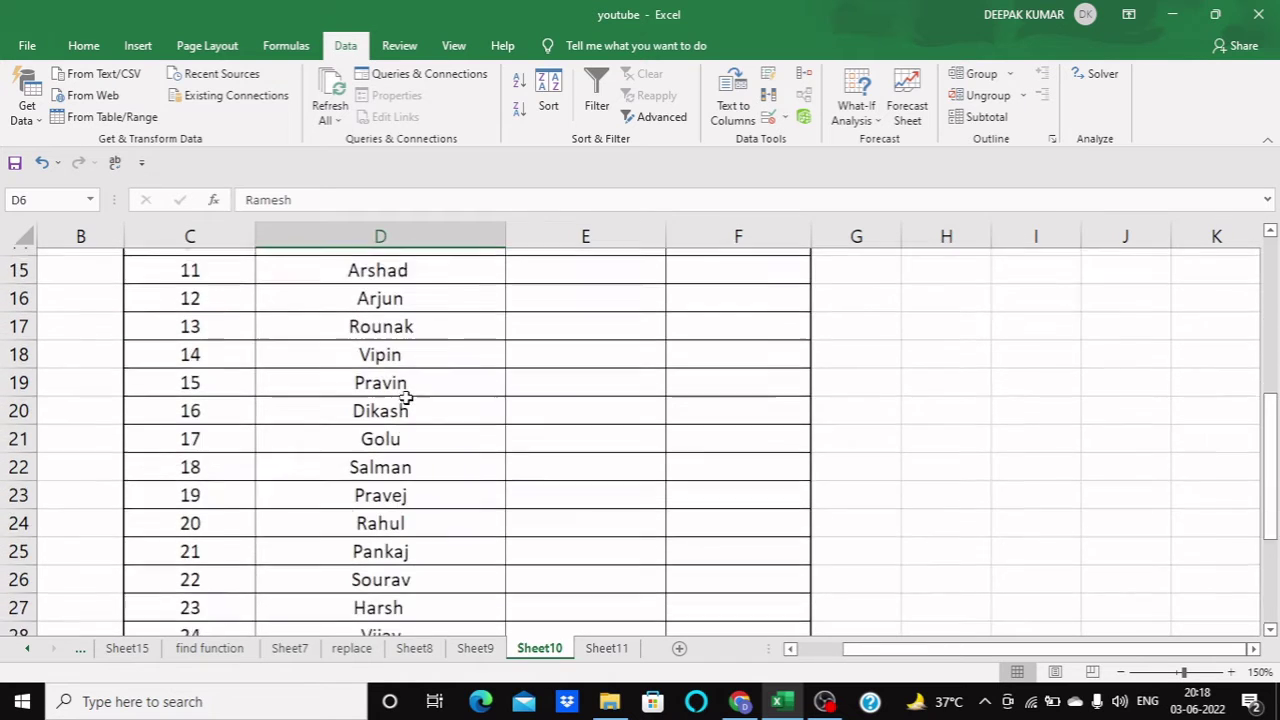
pyautogui.scroll(-1, 405, 408)
pyautogui.scroll(-3, 405, 400)
pyautogui.scroll(1, 403, 490)
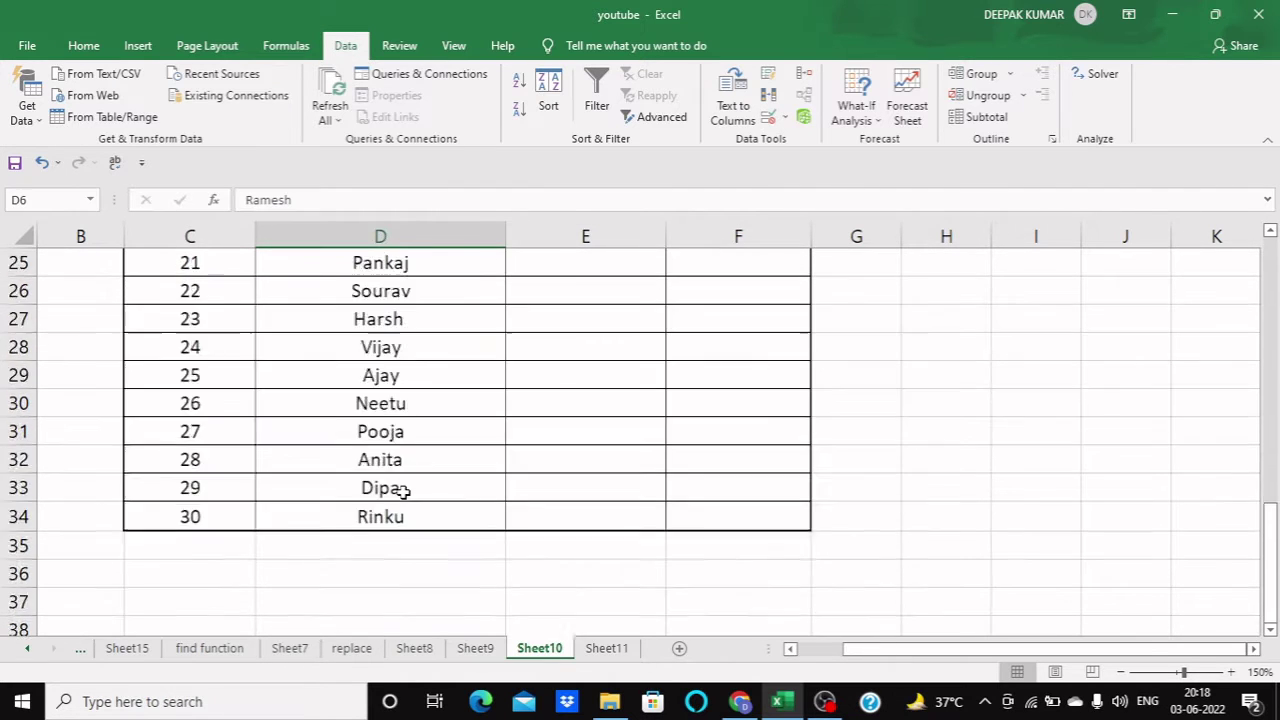
pyautogui.scroll(5, 403, 491)
pyautogui.scroll(3, 400, 492)
# Check the empty Department and City cells, ending on E5.
pyautogui.click(577, 420)
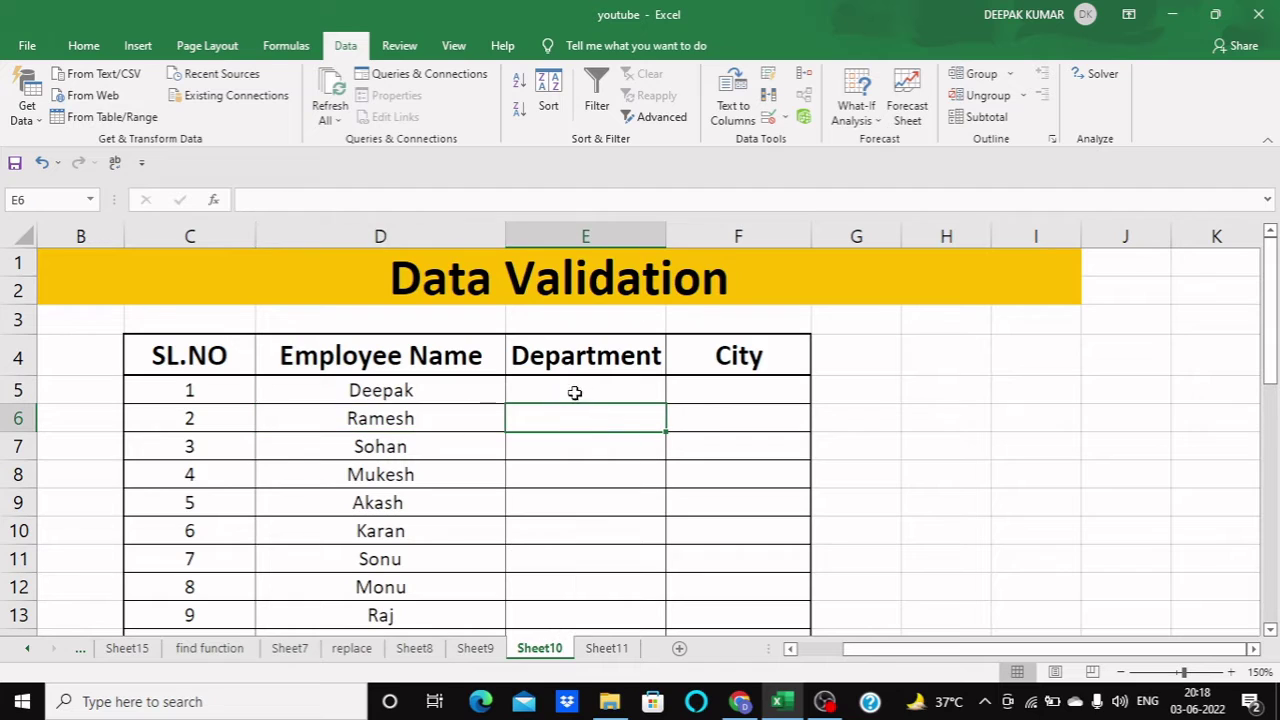
pyautogui.click(600, 352)
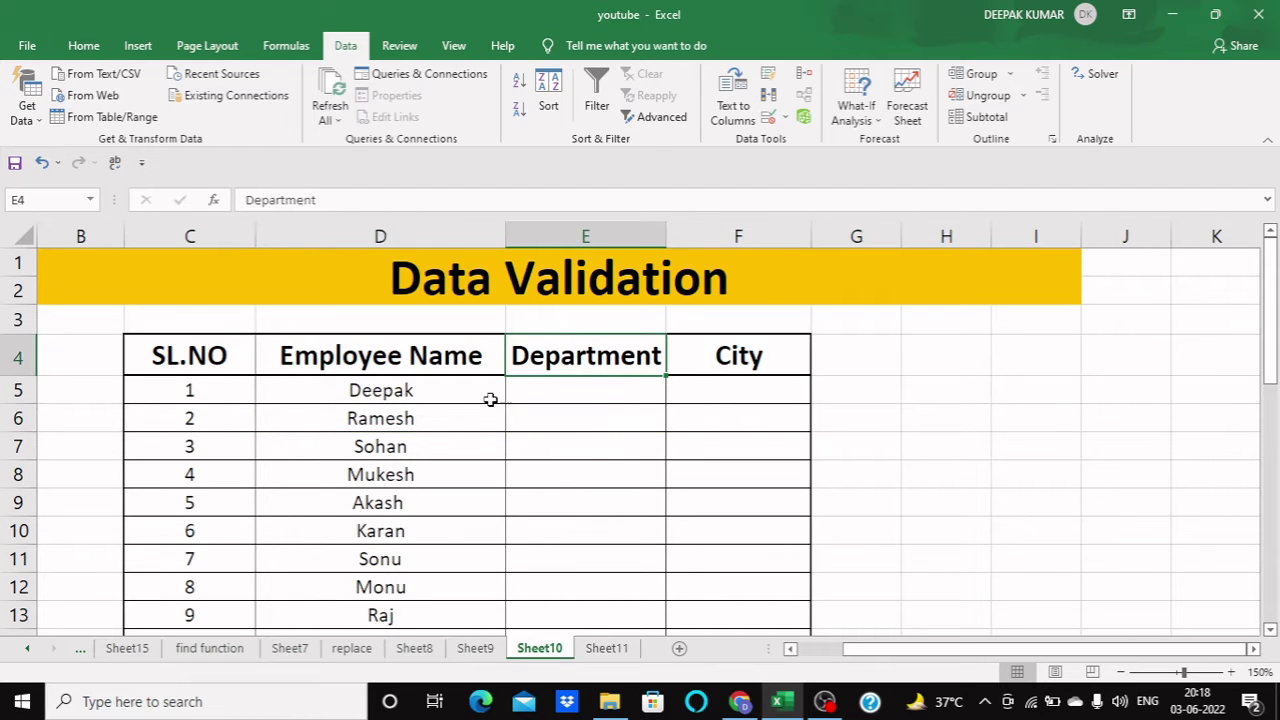
pyautogui.click(537, 410)
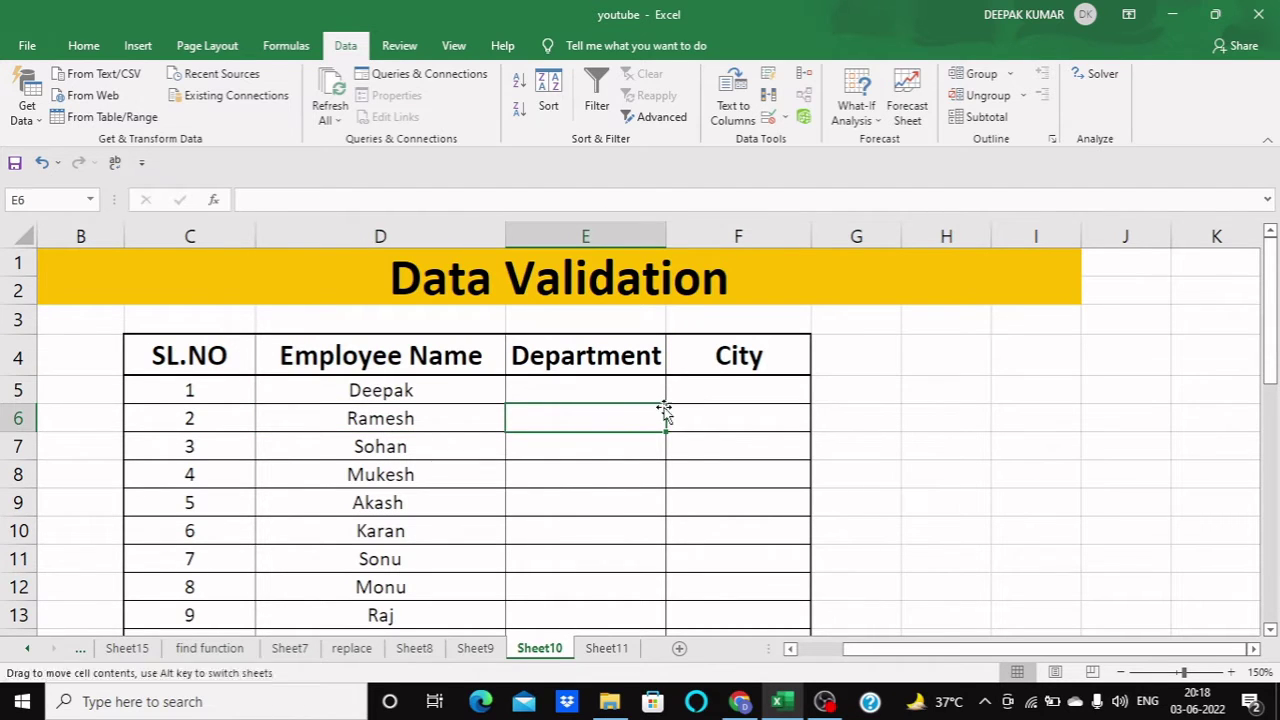
pyautogui.click(700, 396)
pyautogui.click(622, 393)
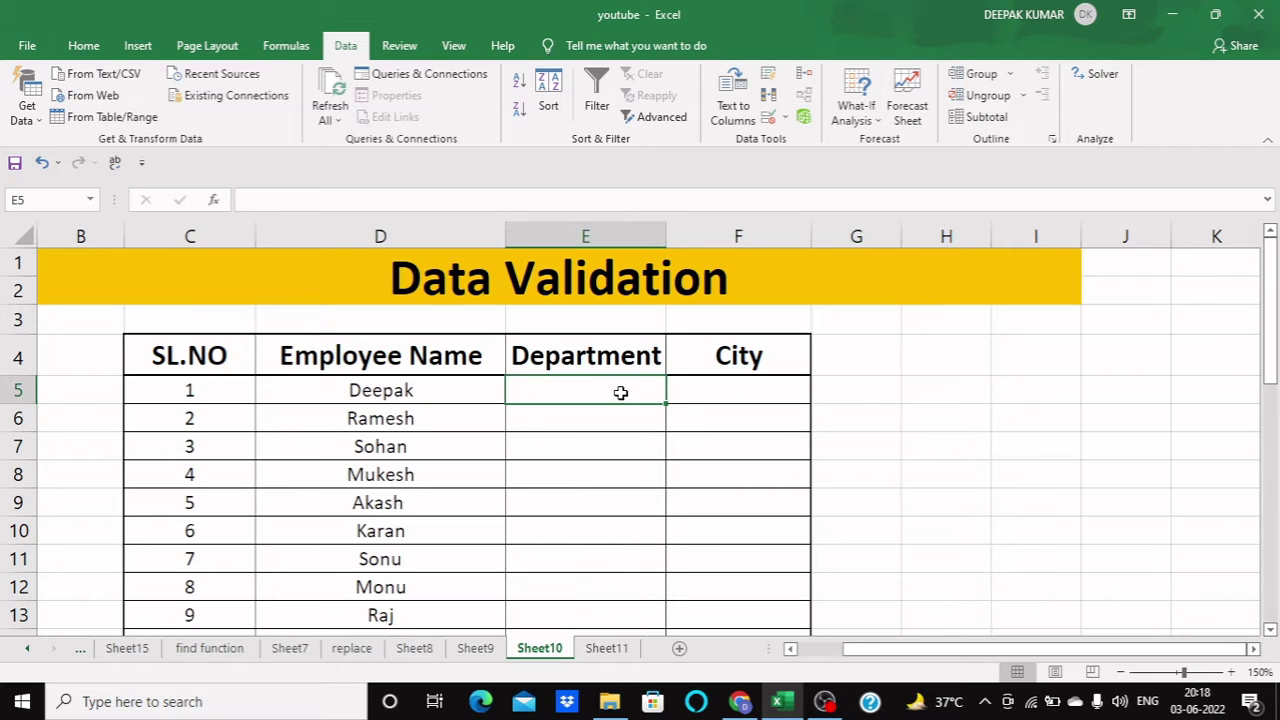
# On Sheet11, review the department list: Account Dep, Mkt Dep, Sale Dep, IT Dep.
pyautogui.click(620, 649)
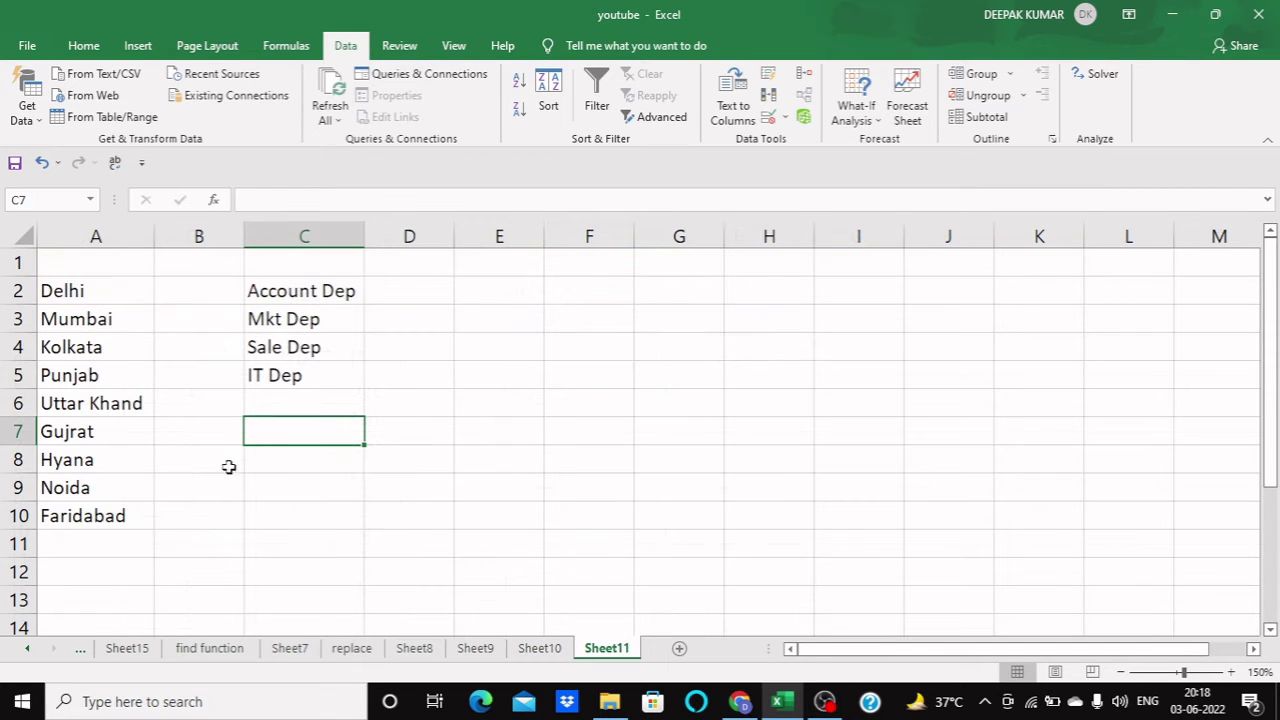
pyautogui.click(307, 293)
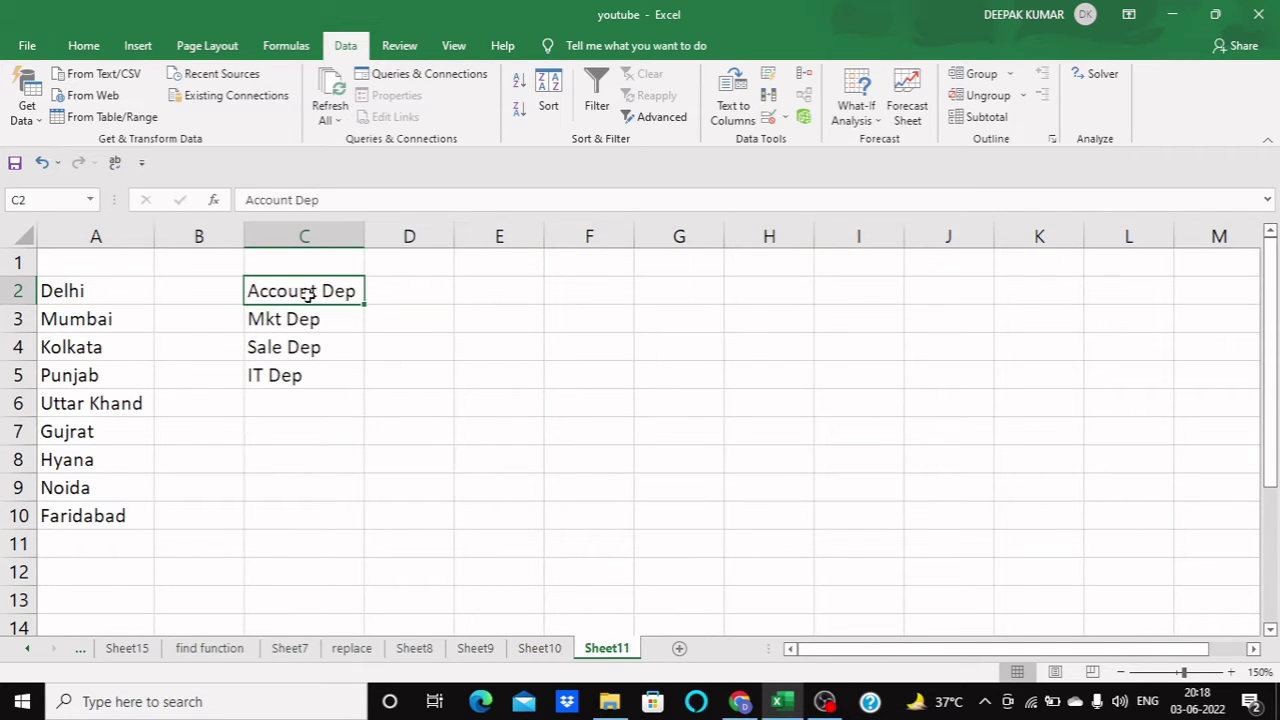
pyautogui.click(316, 327)
pyautogui.click(291, 348)
pyautogui.click(287, 376)
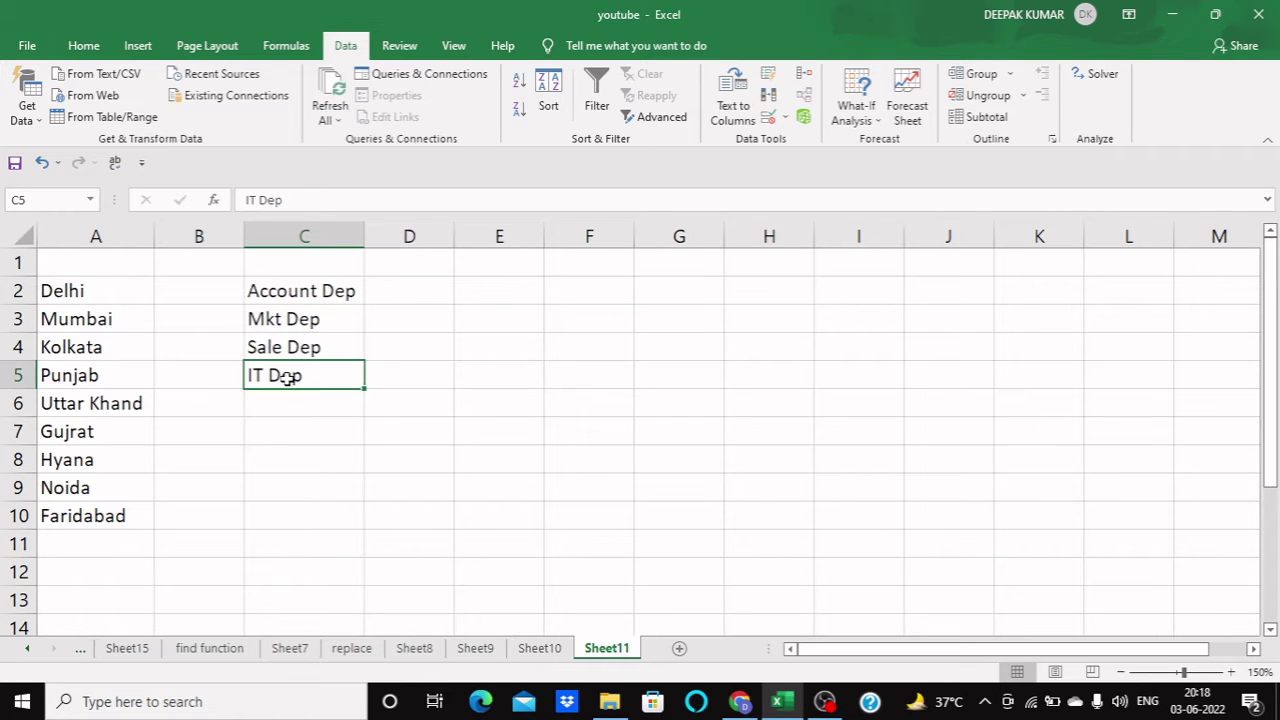
pyautogui.scroll(-1, 123, 300)
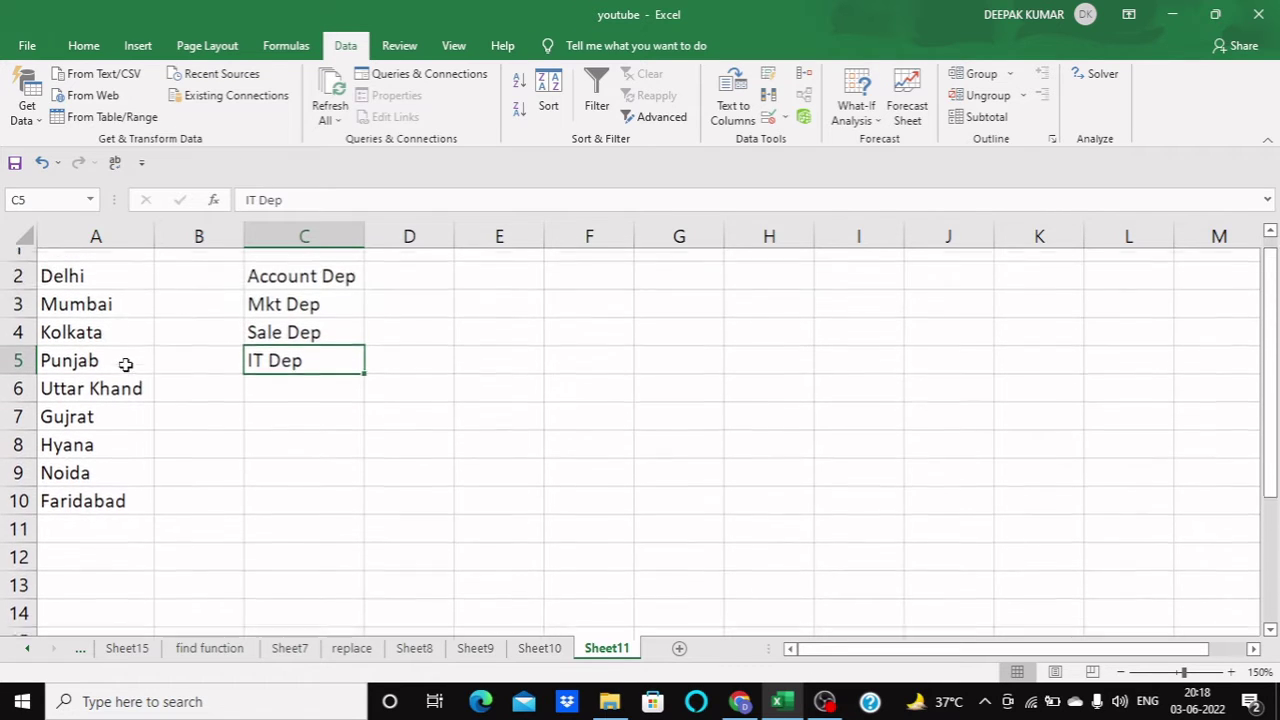
pyautogui.scroll(1, 125, 364)
# Review the Sheet11 city list (Delhi, Mumbai, Punjab, Uttar Khand, Hyana) and return to Sheet10.
pyautogui.click(117, 292)
pyautogui.click(118, 320)
pyautogui.click(110, 376)
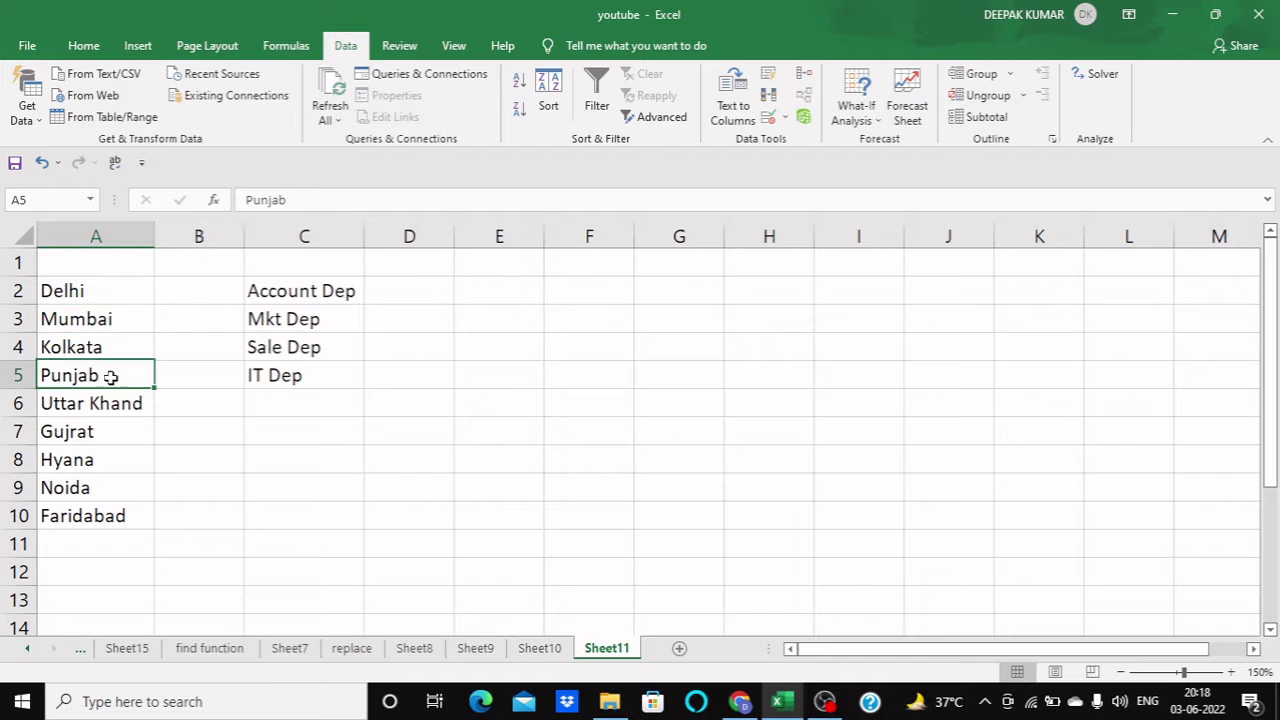
pyautogui.click(100, 403)
pyautogui.click(86, 464)
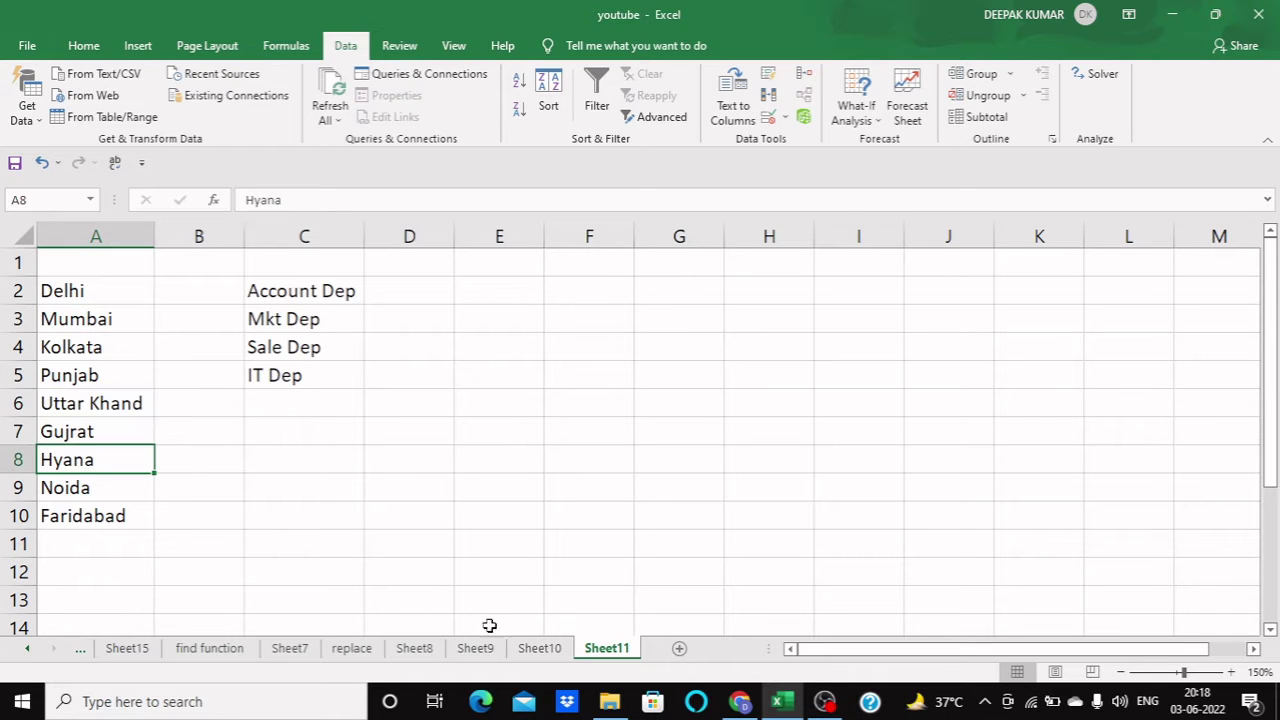
pyautogui.click(539, 648)
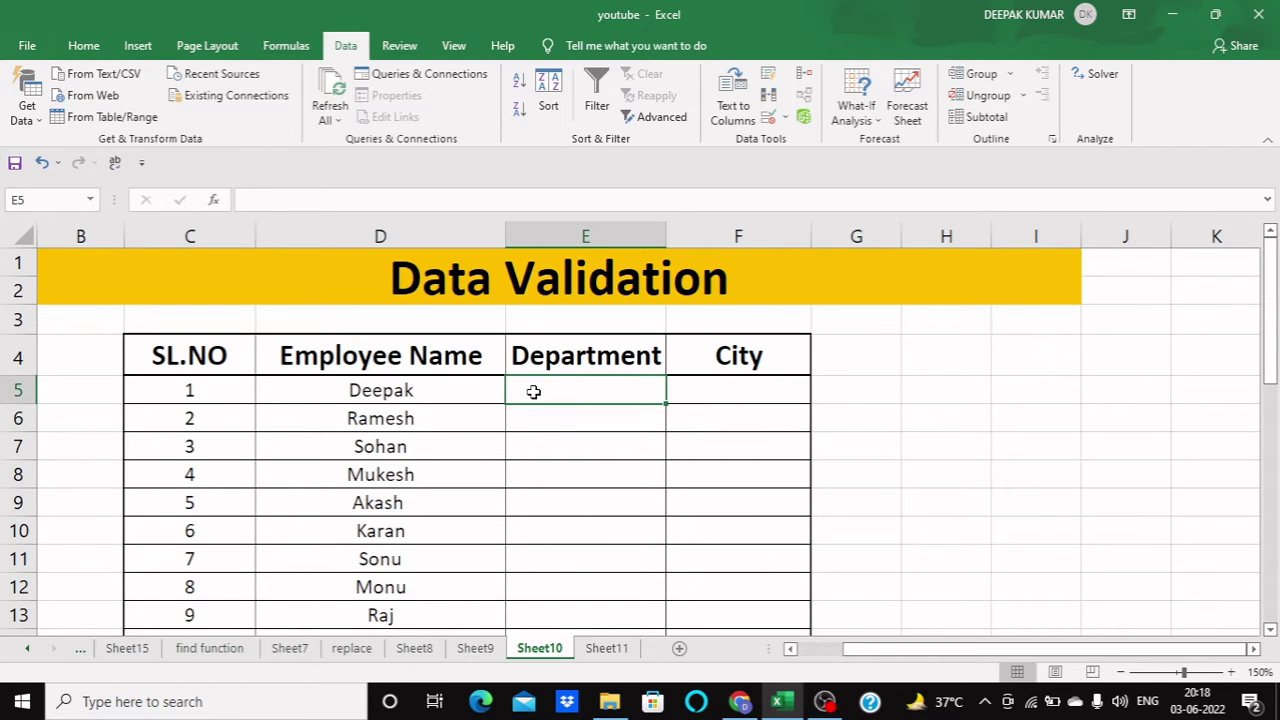
# Enter Account Dep in E5 and Mkt Dep in E6, fixing typos.
pyautogui.write('Acc')
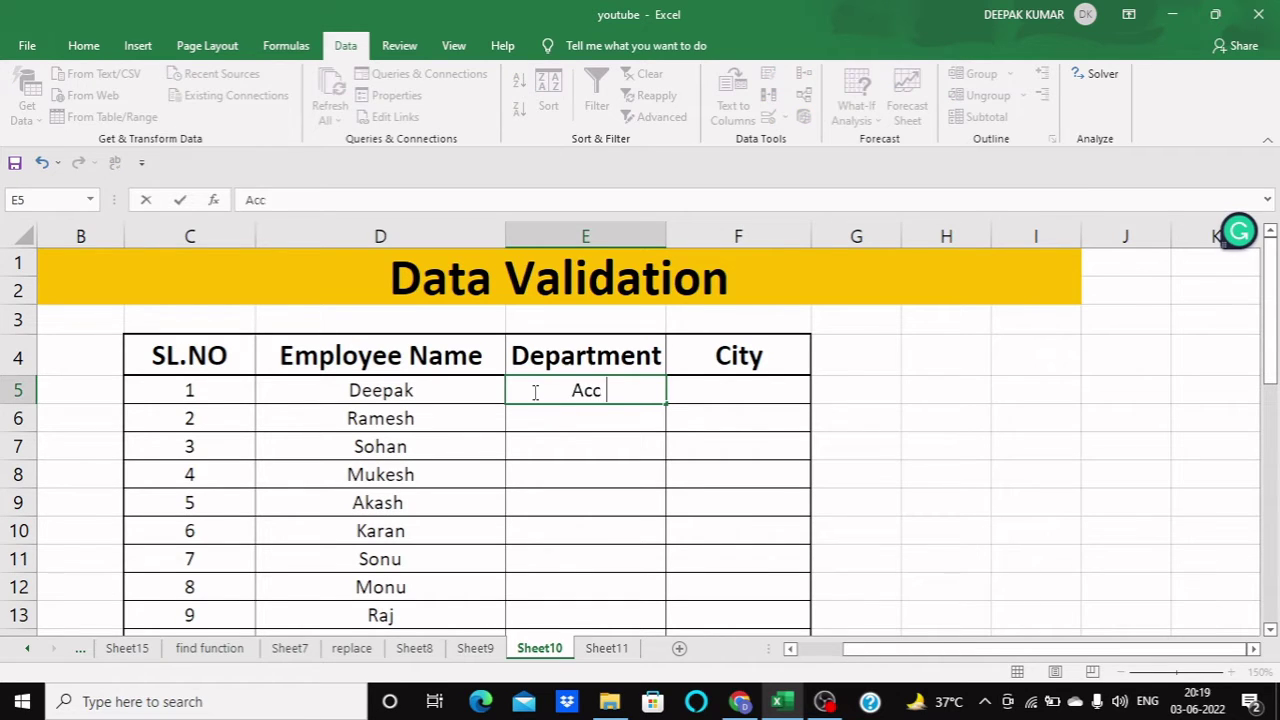
pyautogui.write('ount De')
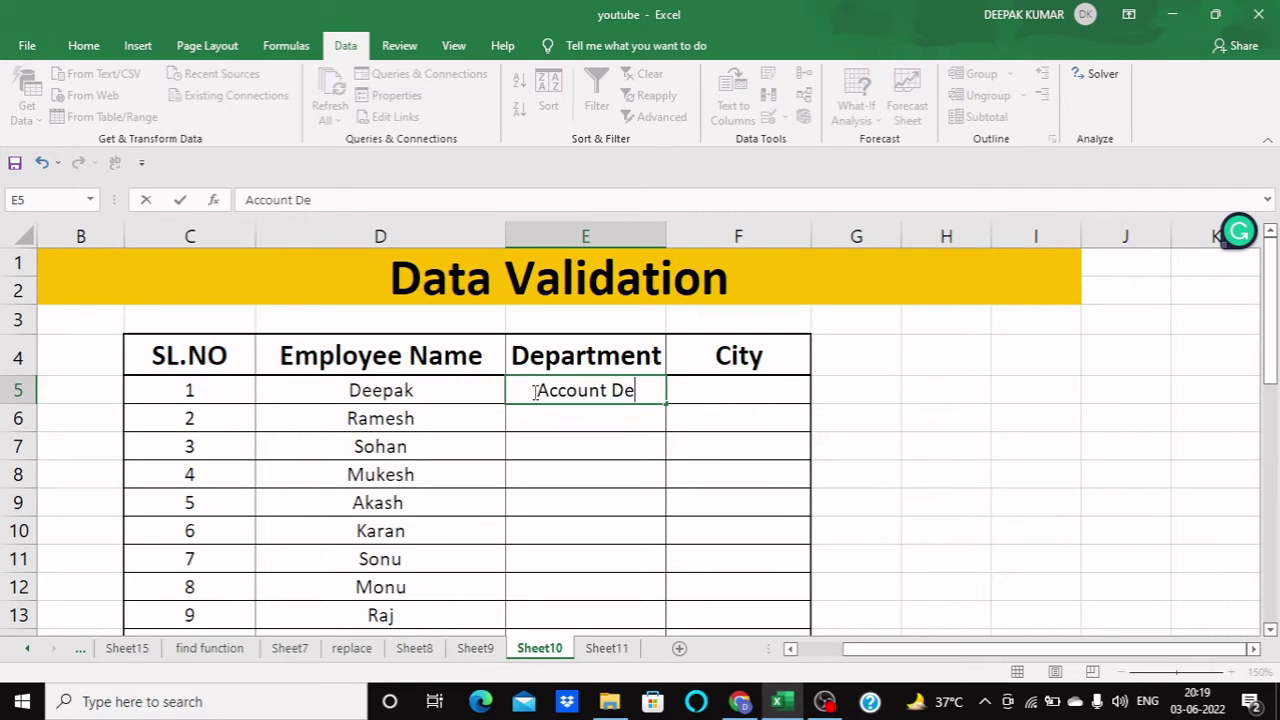
pyautogui.write('p')
pyautogui.press('Return')
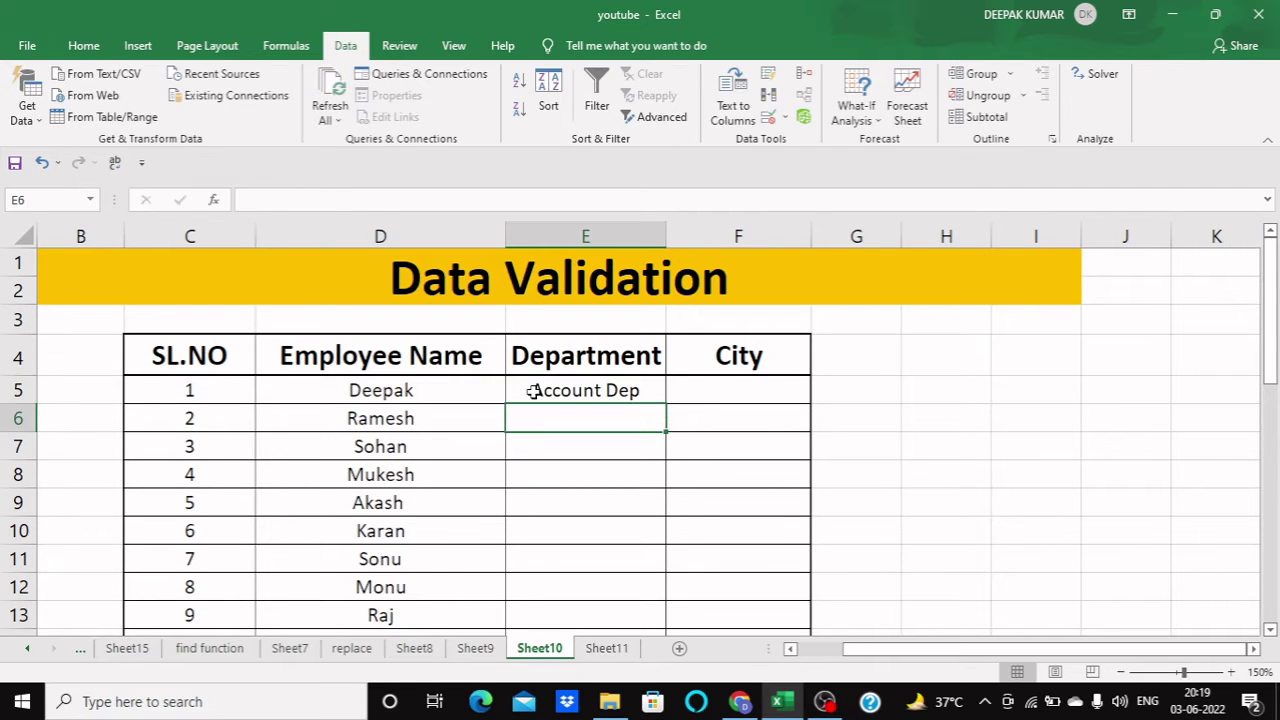
pyautogui.write('MK')
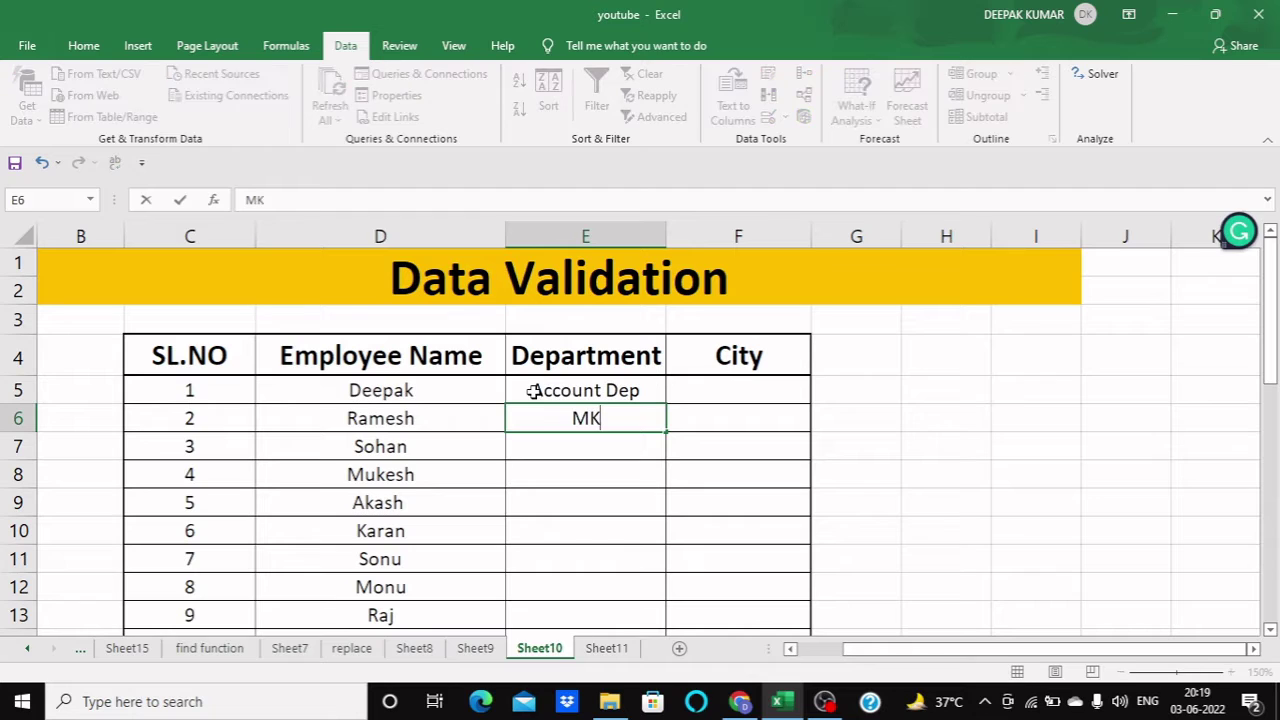
pyautogui.write('r')
pyautogui.press('BackSpace')
pyautogui.press('BackSpace')
pyautogui.write('kt ')
pyautogui.write('Dep')
pyautogui.press('Return')
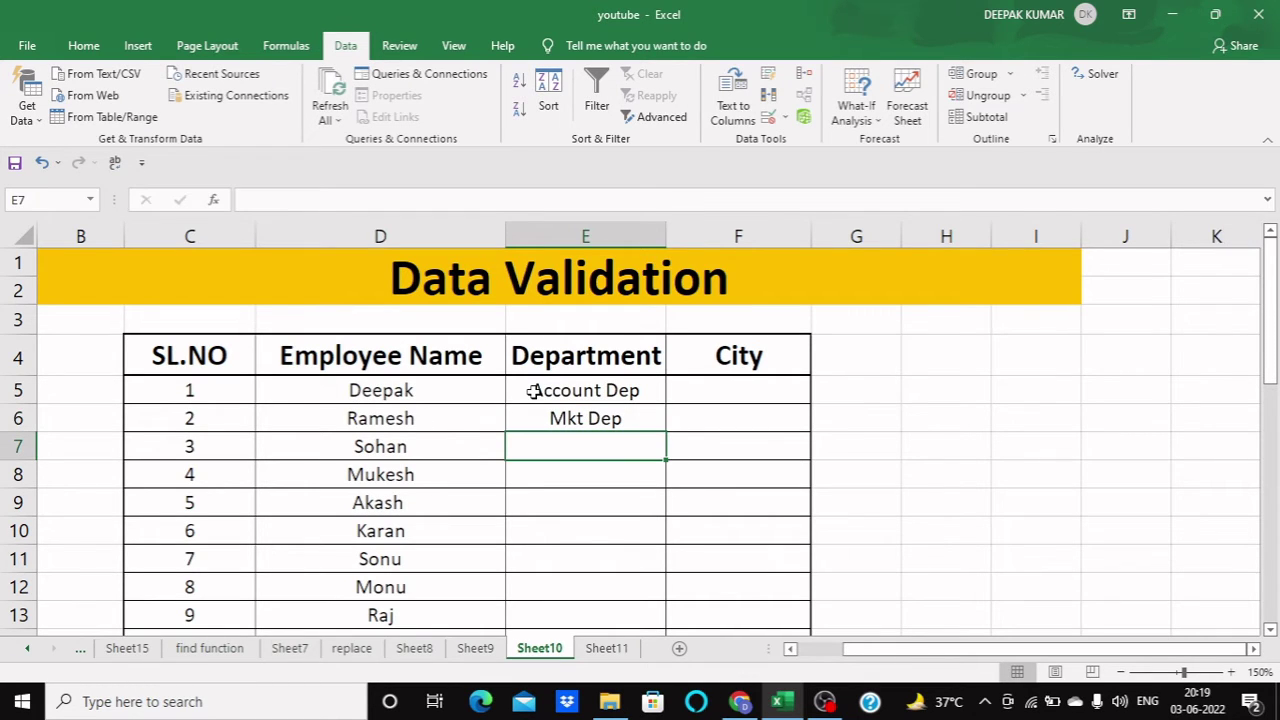
pyautogui.press('Up')
pyautogui.write('A')
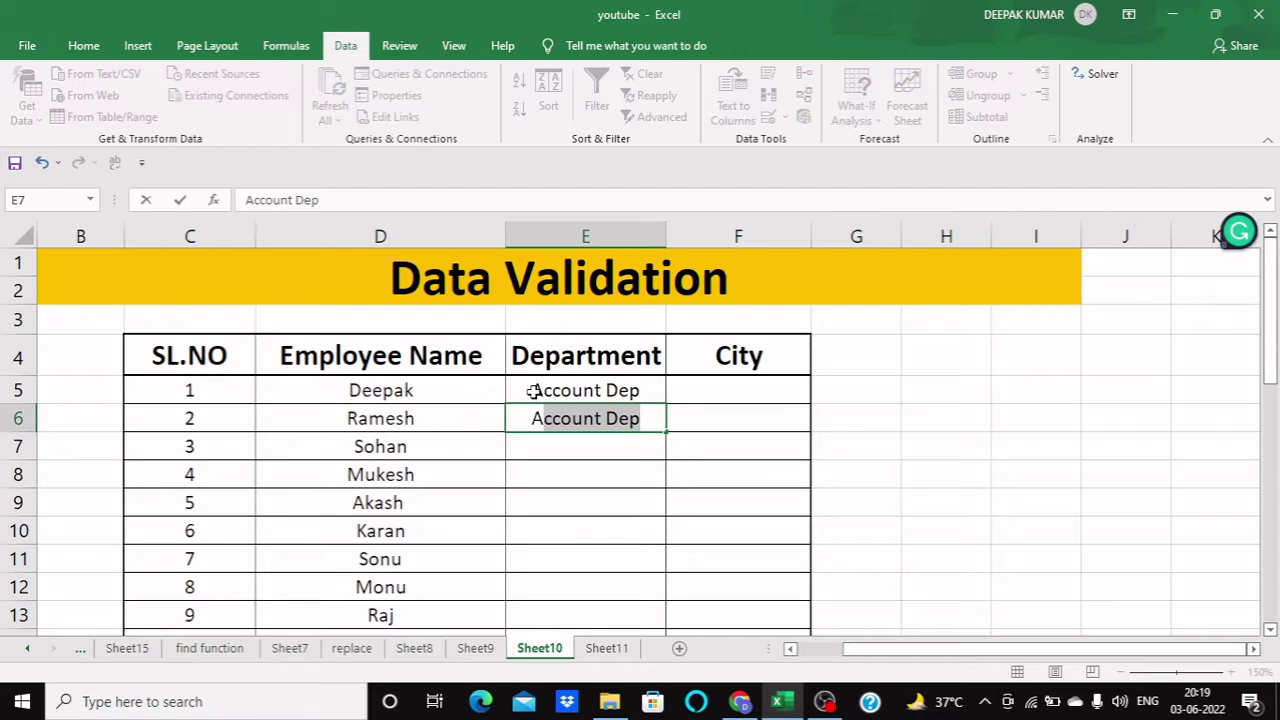
pyautogui.press('BackSpace')
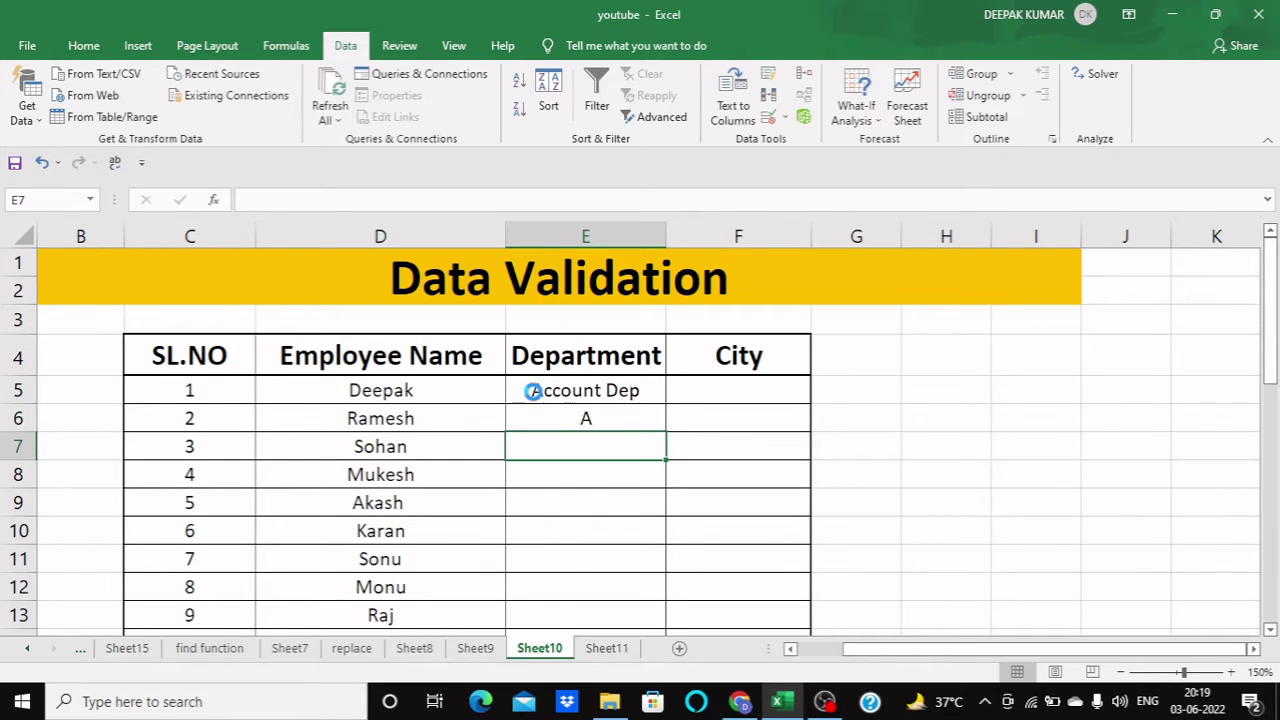
pyautogui.press('Escape')
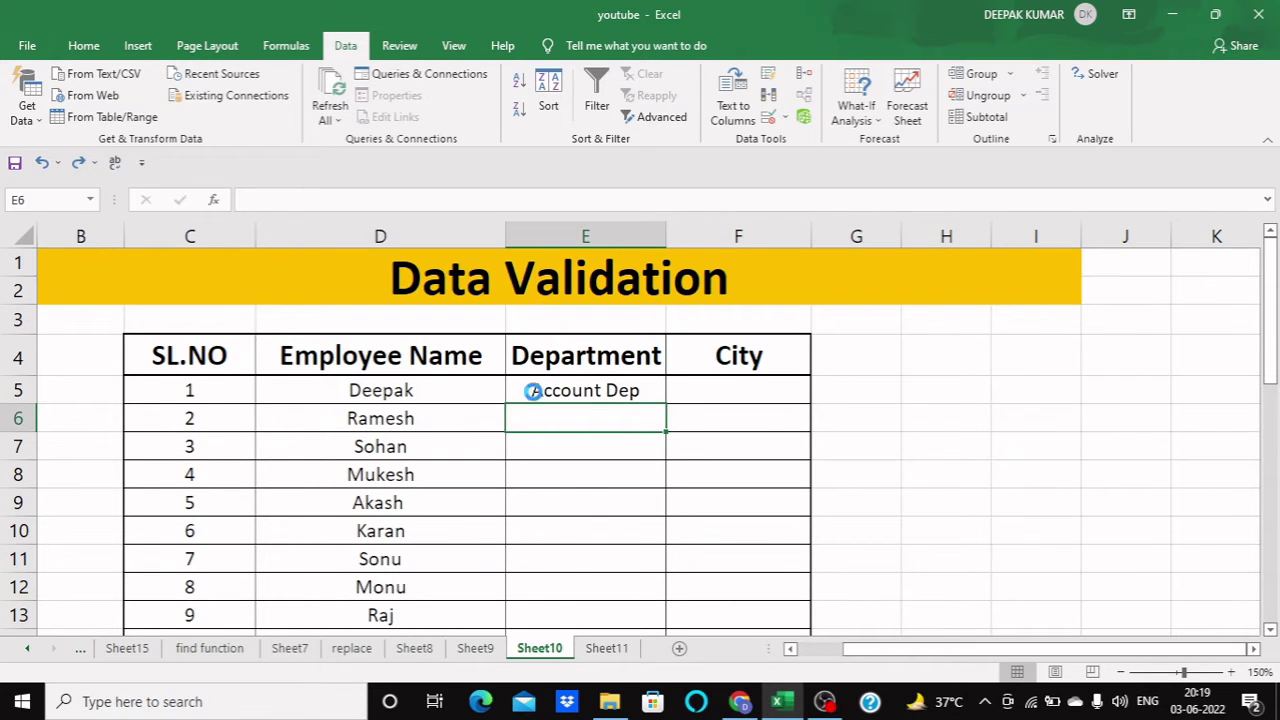
pyautogui.write('Mkt Dep')
pyautogui.press('Return')
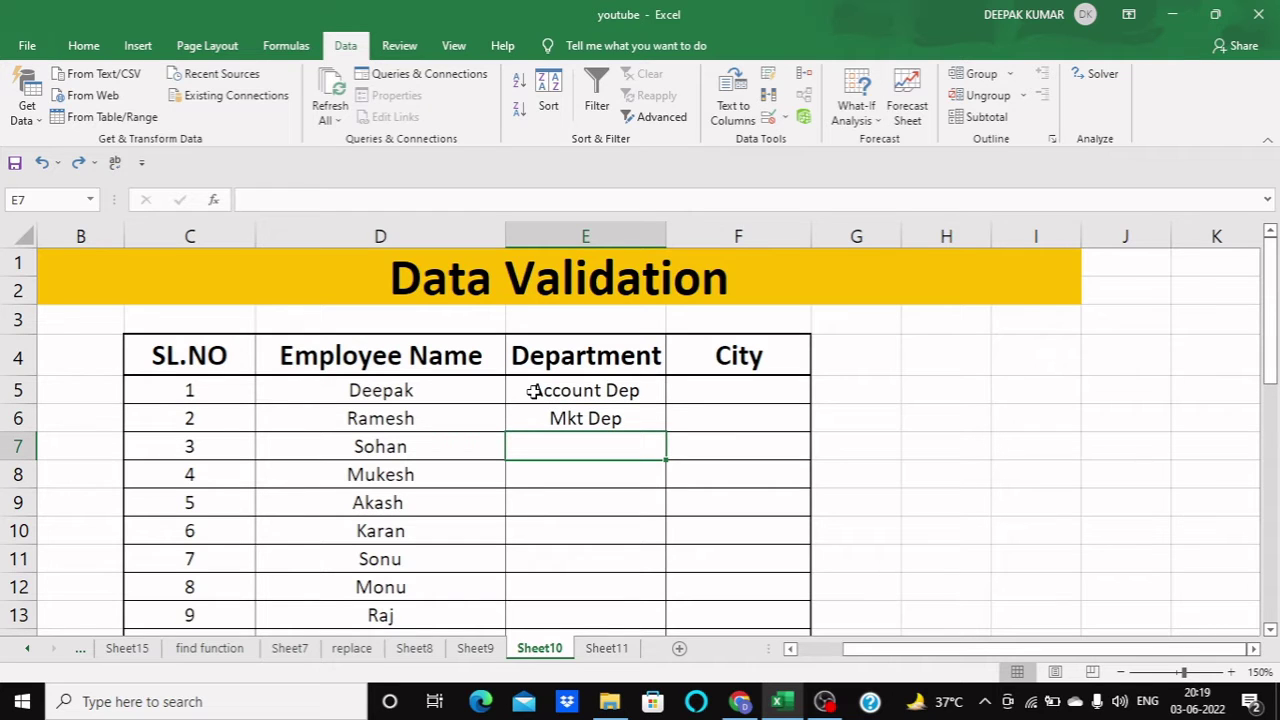
# Fill Sohan's department as Account Dep using AutoComplete, then reach Mukesh's cell.
pyautogui.write('Acco')
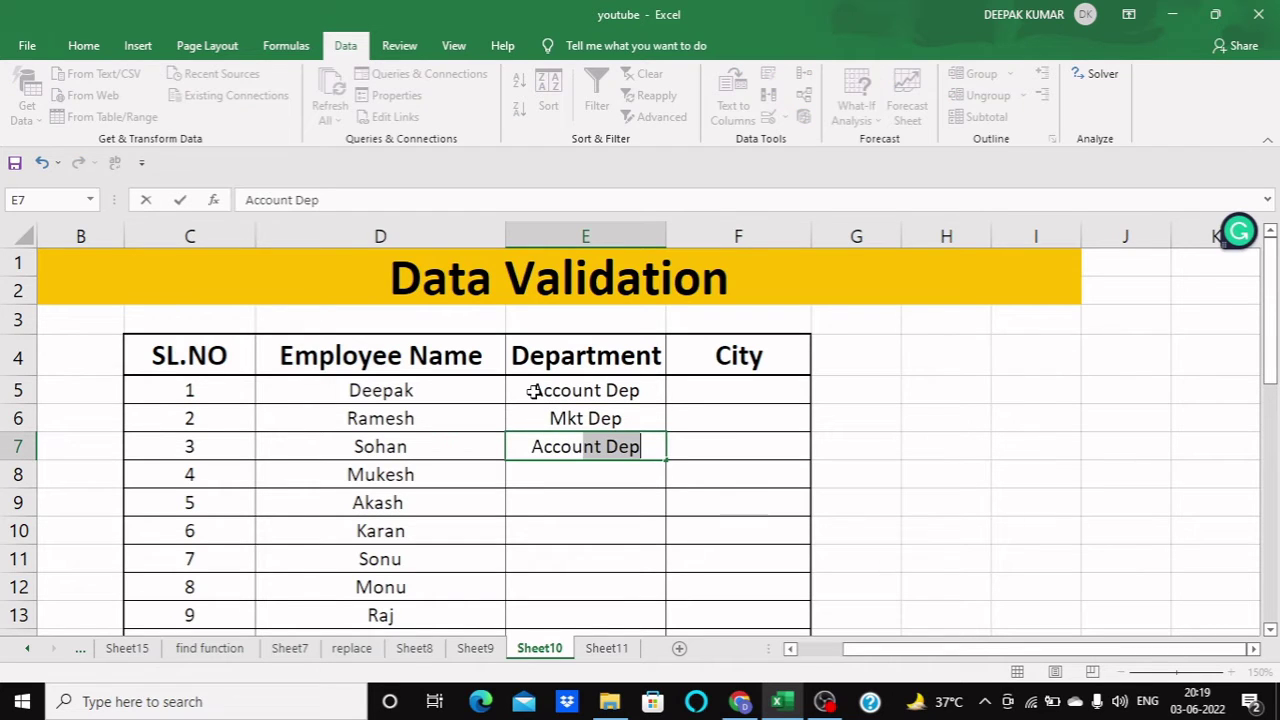
pyautogui.press('Tab')
pyautogui.press('Down')
pyautogui.press('Left')
pyautogui.press('Up')
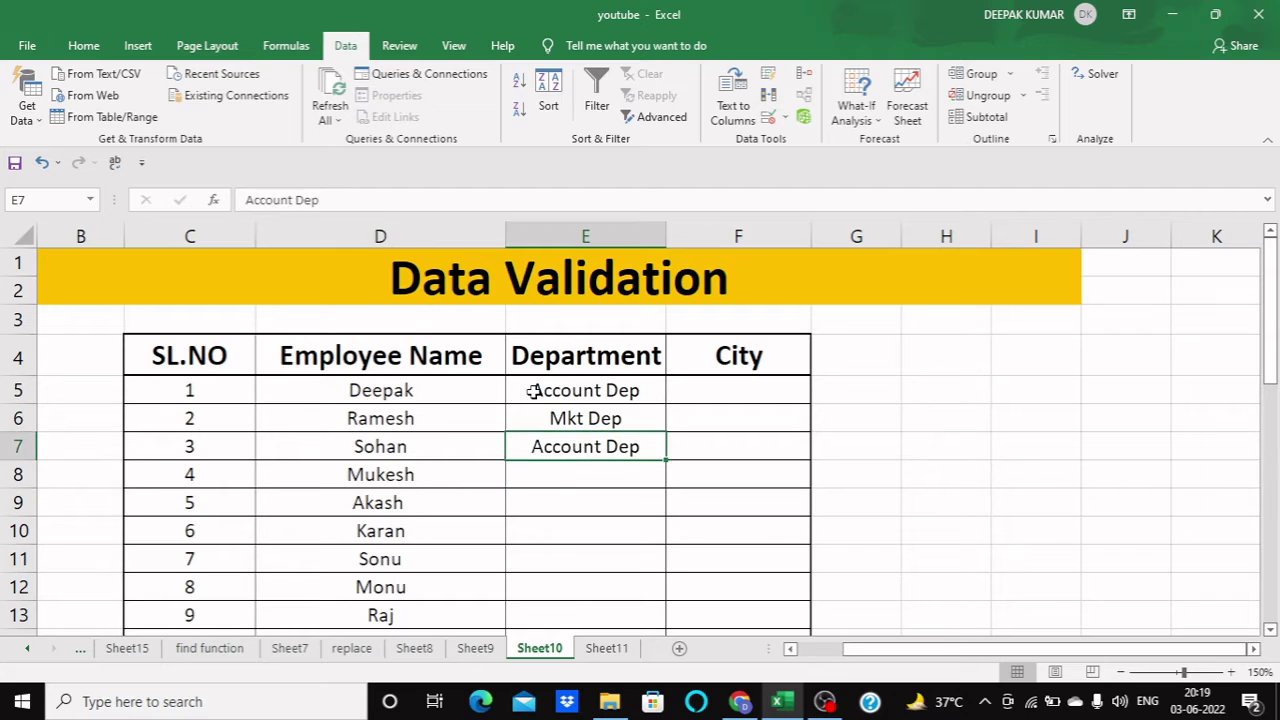
pyautogui.press('Down')
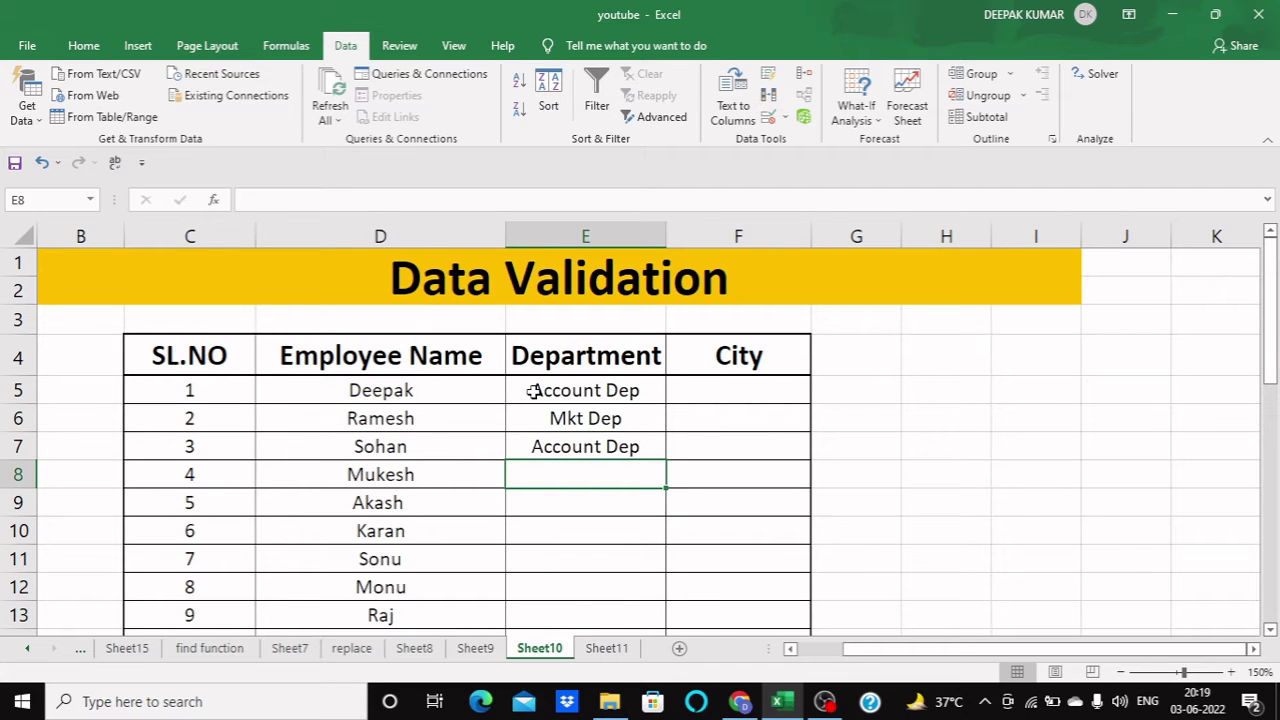
# Enter Sale Dep for Mukesh in E8.
pyautogui.write('Sales D')
pyautogui.press('BackSpace')
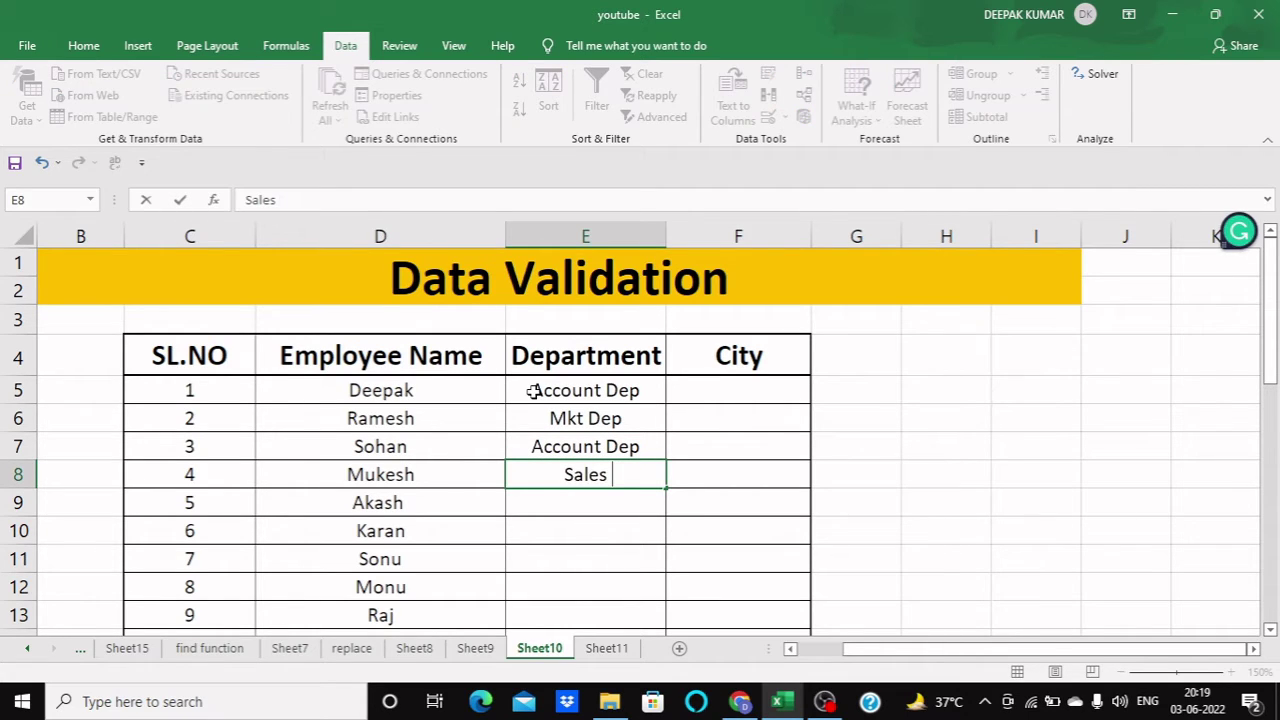
pyautogui.press('BackSpace')
pyautogui.press('BackSpace')
pyautogui.write('Dep')
pyautogui.press('Return')
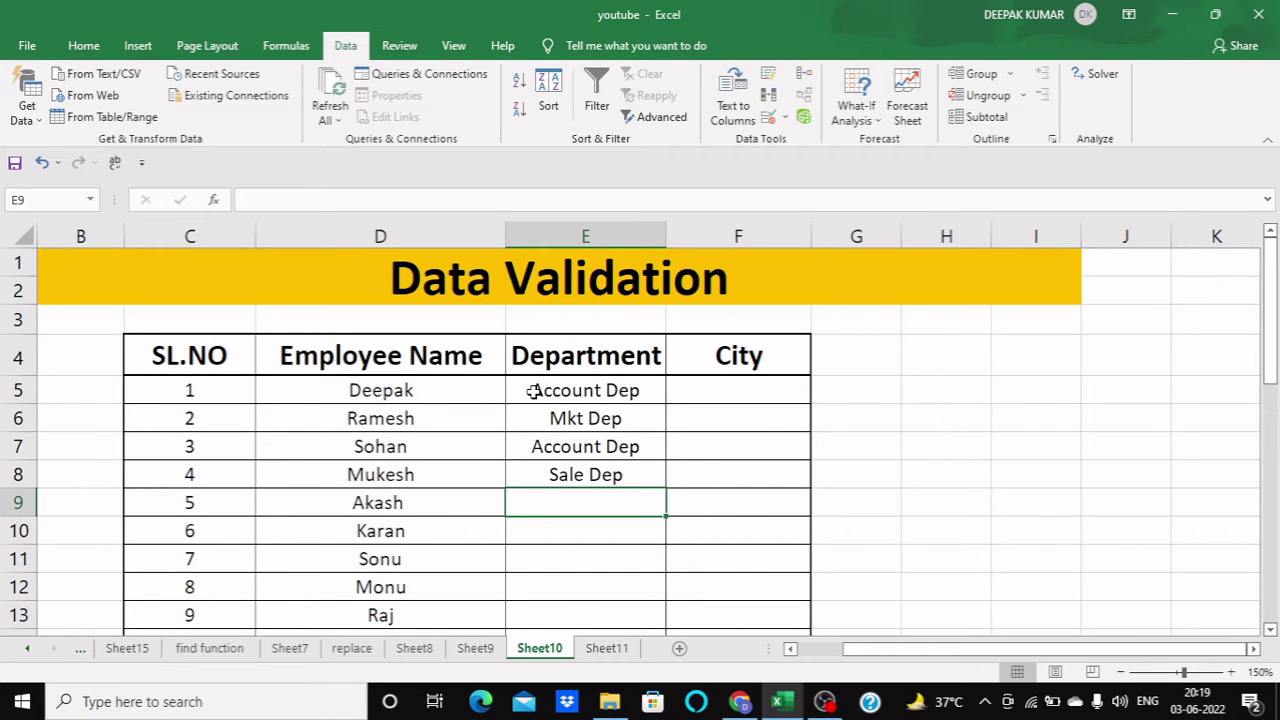
pyautogui.press('Return')
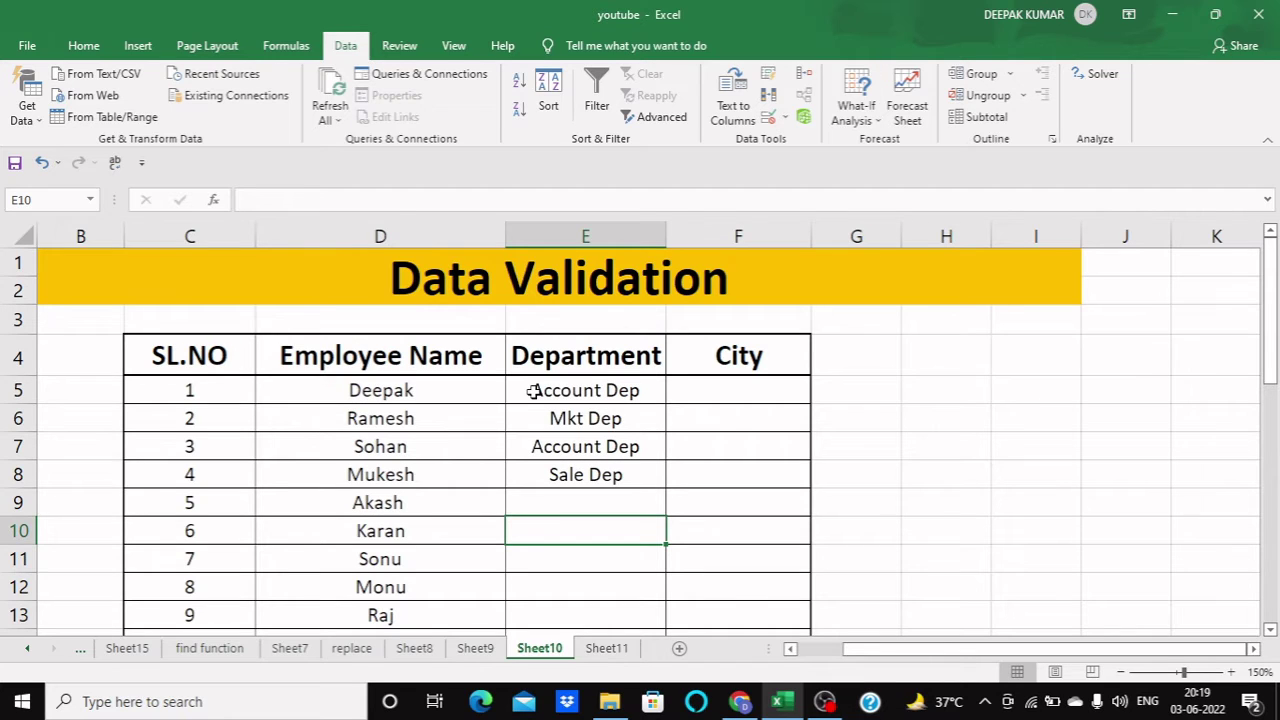
pyautogui.press('Up')
pyautogui.press('Up')
pyautogui.press('Up')
pyautogui.press('Up')
pyautogui.press('Up')
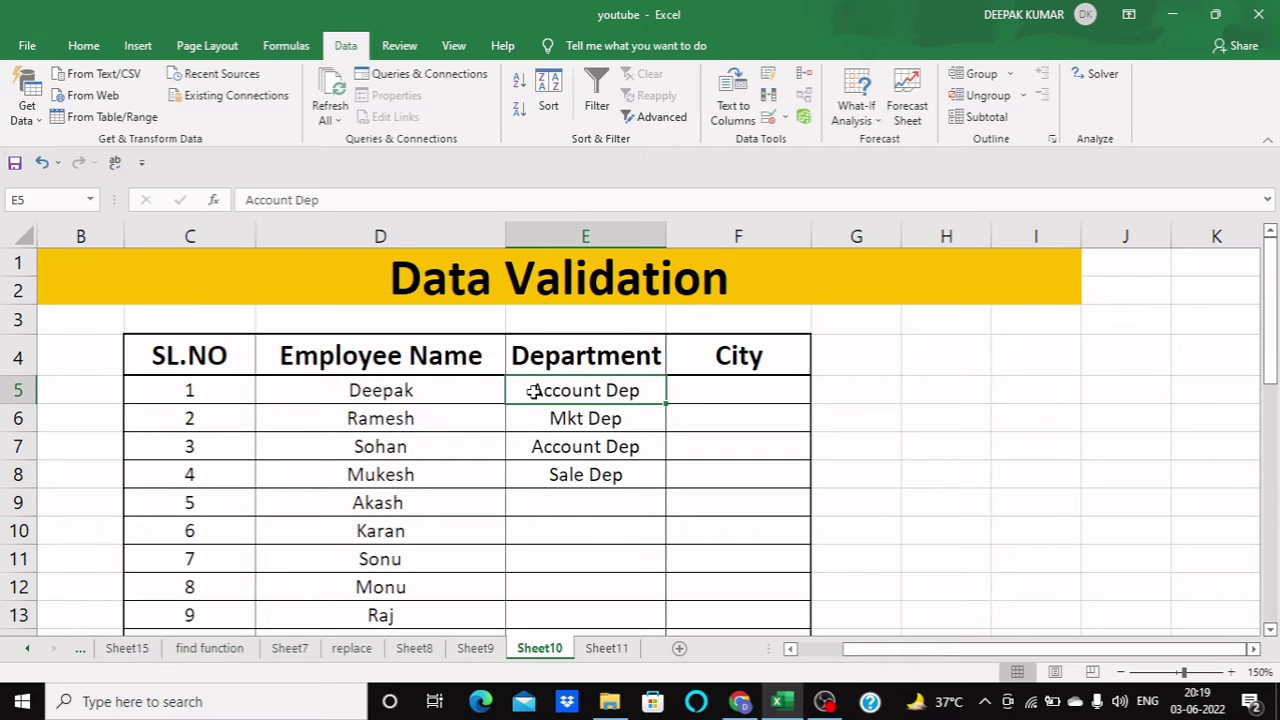
# Select E5:E8 and delete the four typed department names.
pyautogui.hotkey('shift', 'Down')
pyautogui.hotkey('shift', 'Down')
pyautogui.hotkey('shift', 'Down')
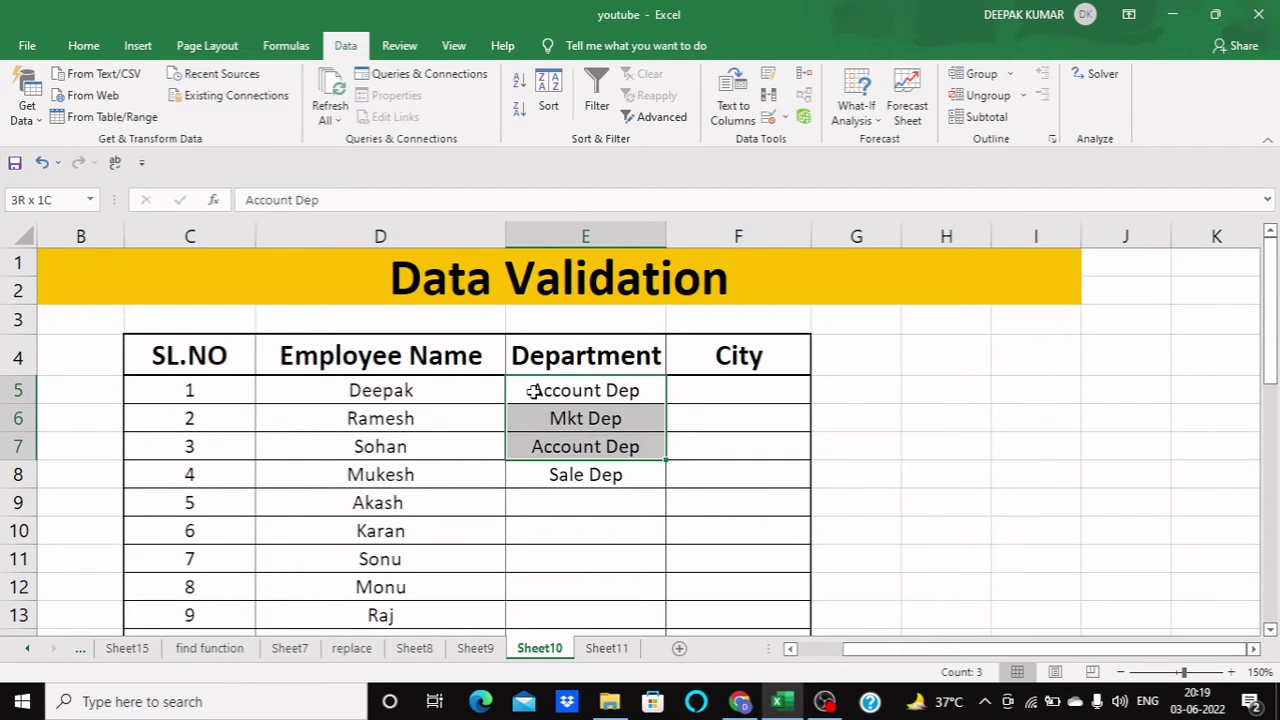
pyautogui.press('Delete')
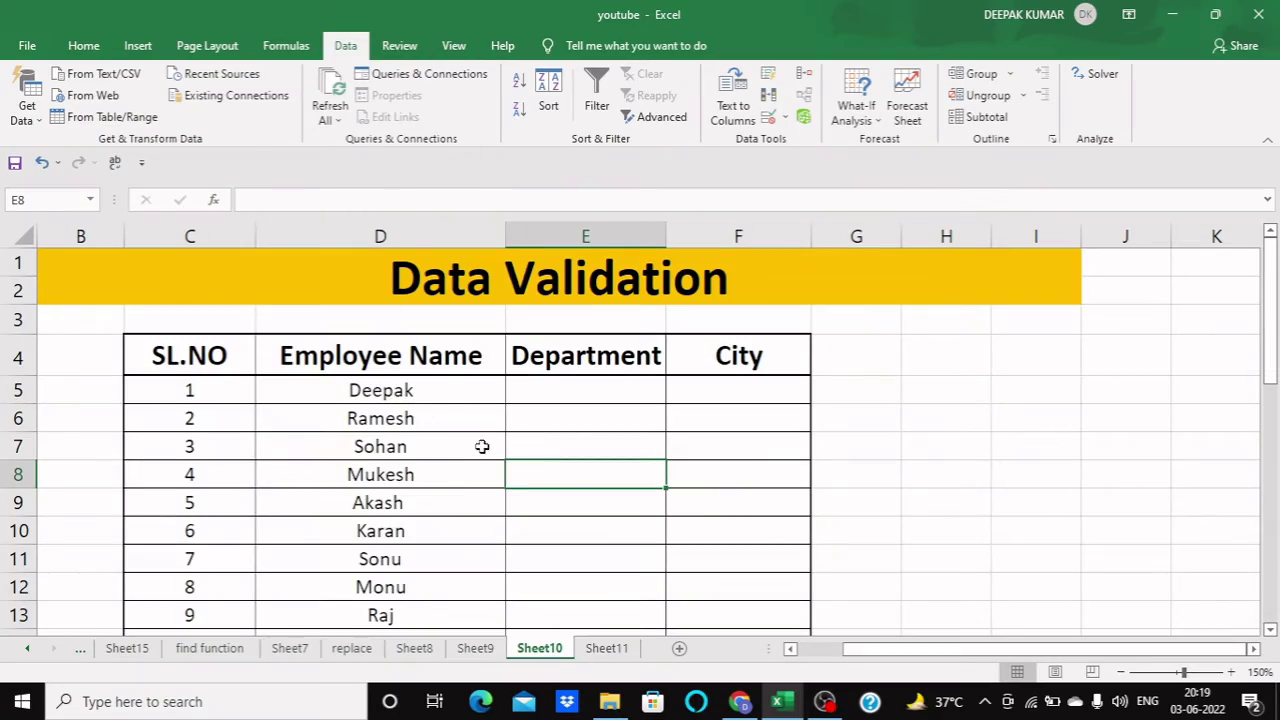
pyautogui.scroll(-3, 482, 446)
# Select the Department range from E5 down to Rinku's row.
pyautogui.scroll(3, 482, 446)
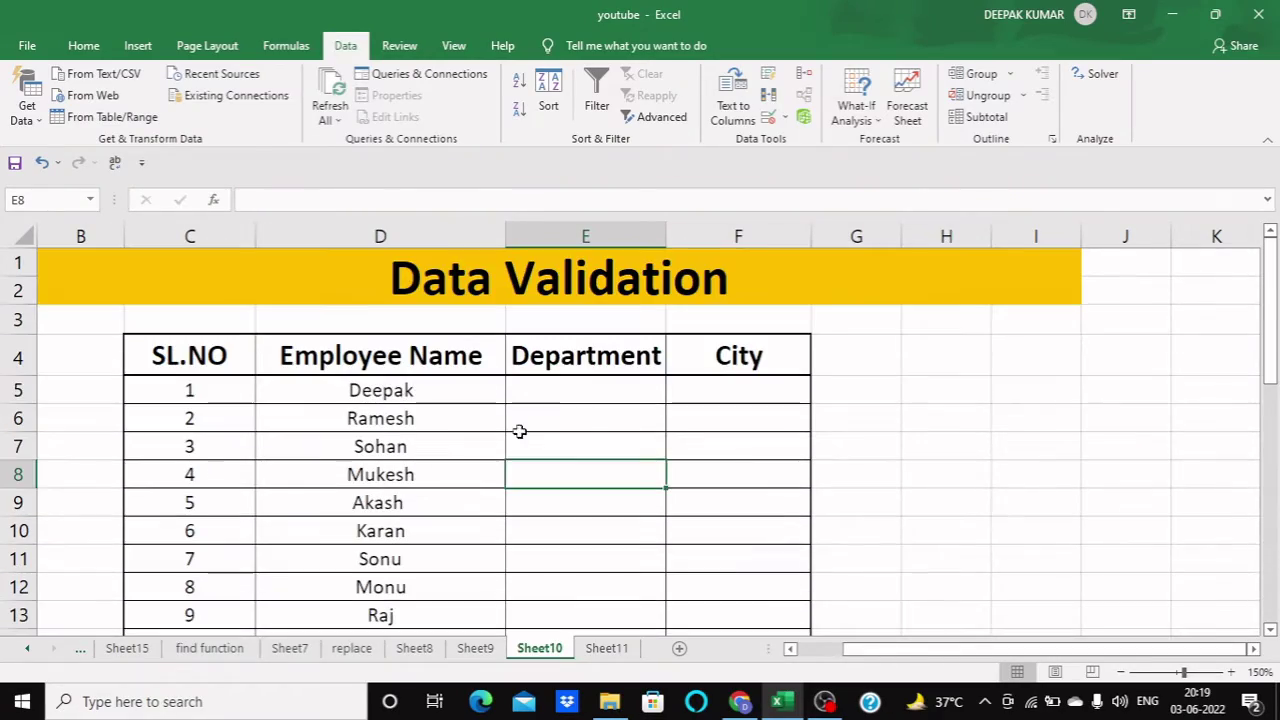
pyautogui.click(589, 389)
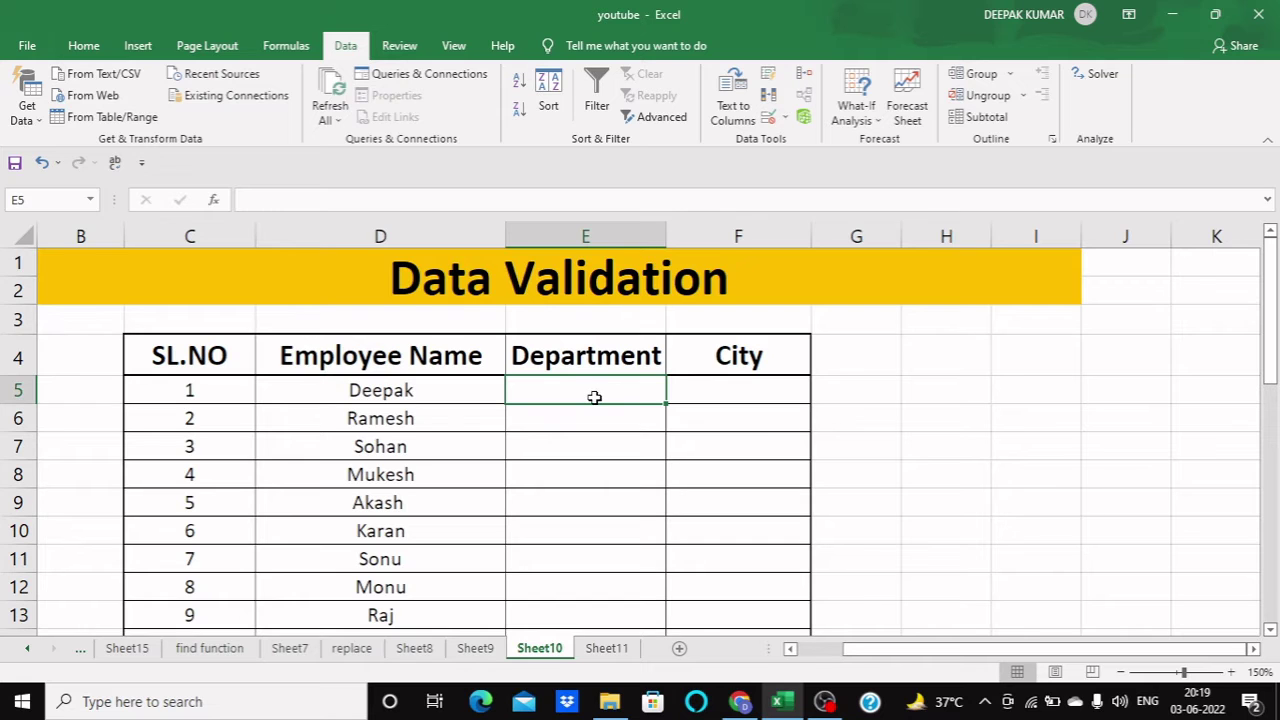
pyautogui.moveTo(595, 397); pyautogui.dragTo(606, 600)
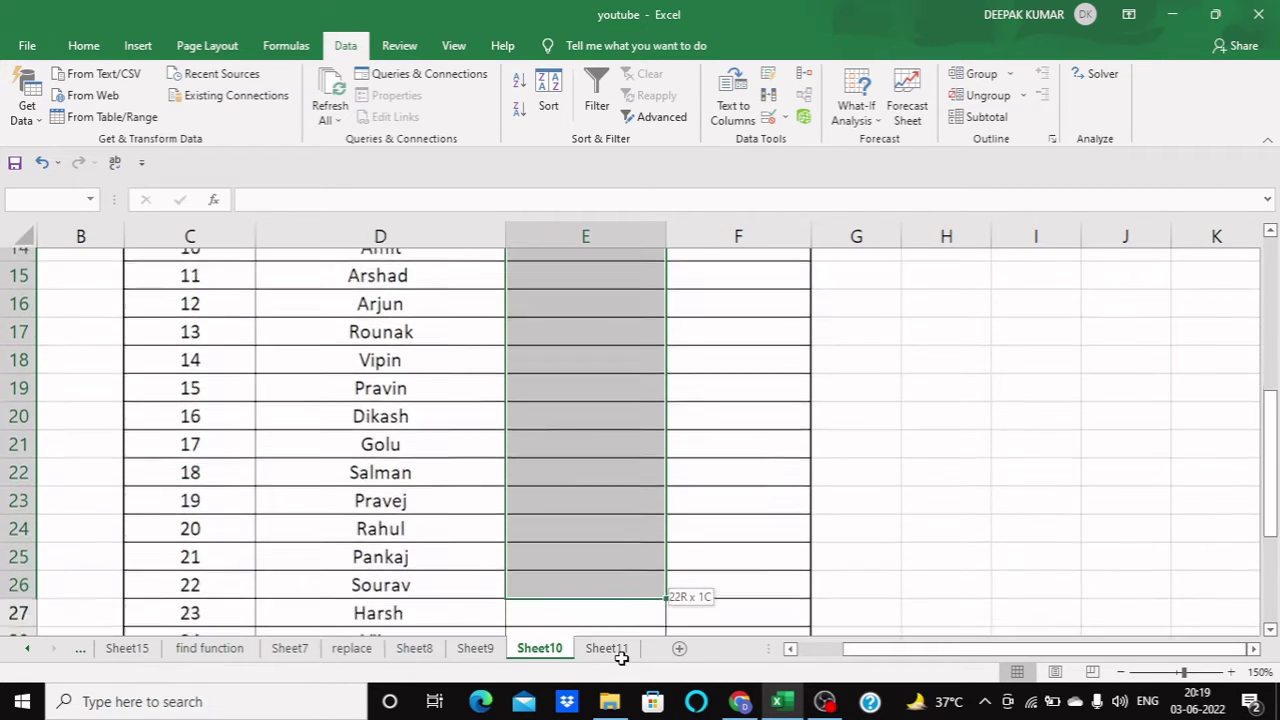
pyautogui.moveTo(606, 600); pyautogui.dragTo(586, 574)
# Browse the ribbon tabs, ending on the Data tab's data tools.
pyautogui.click(80, 46)
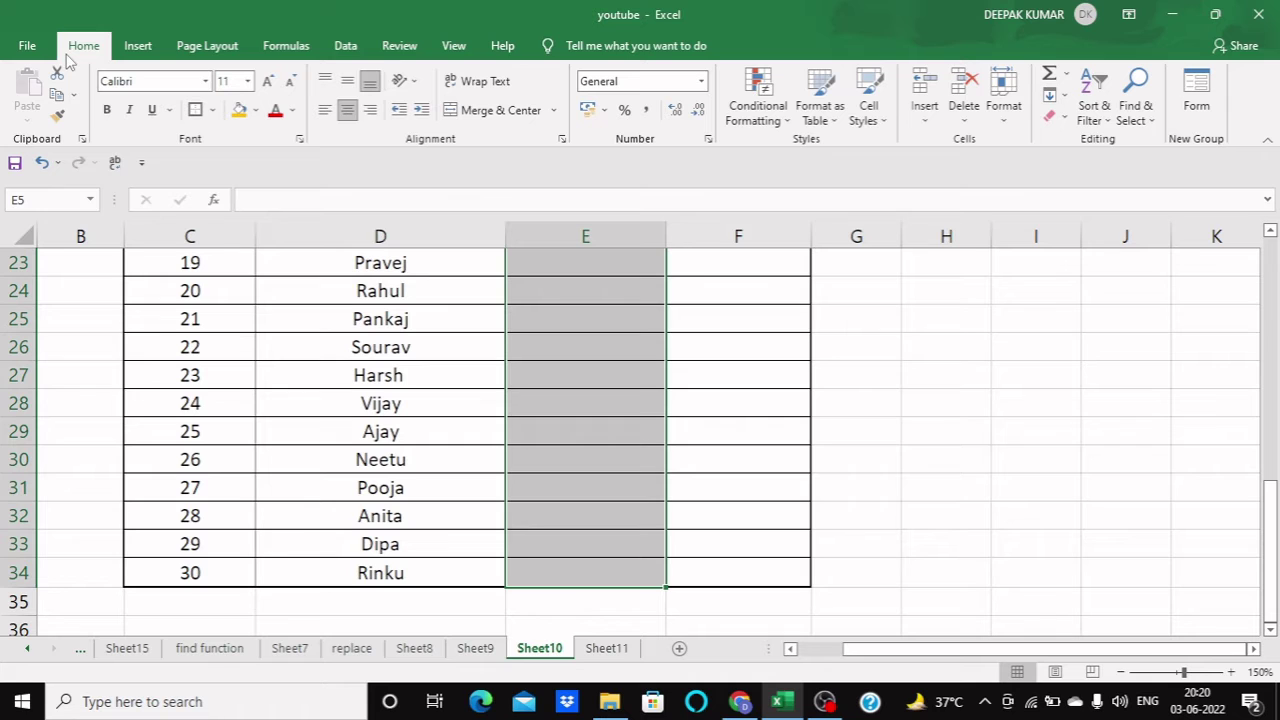
pyautogui.scroll(5, 523, 257)
pyautogui.scroll(3, 557, 346)
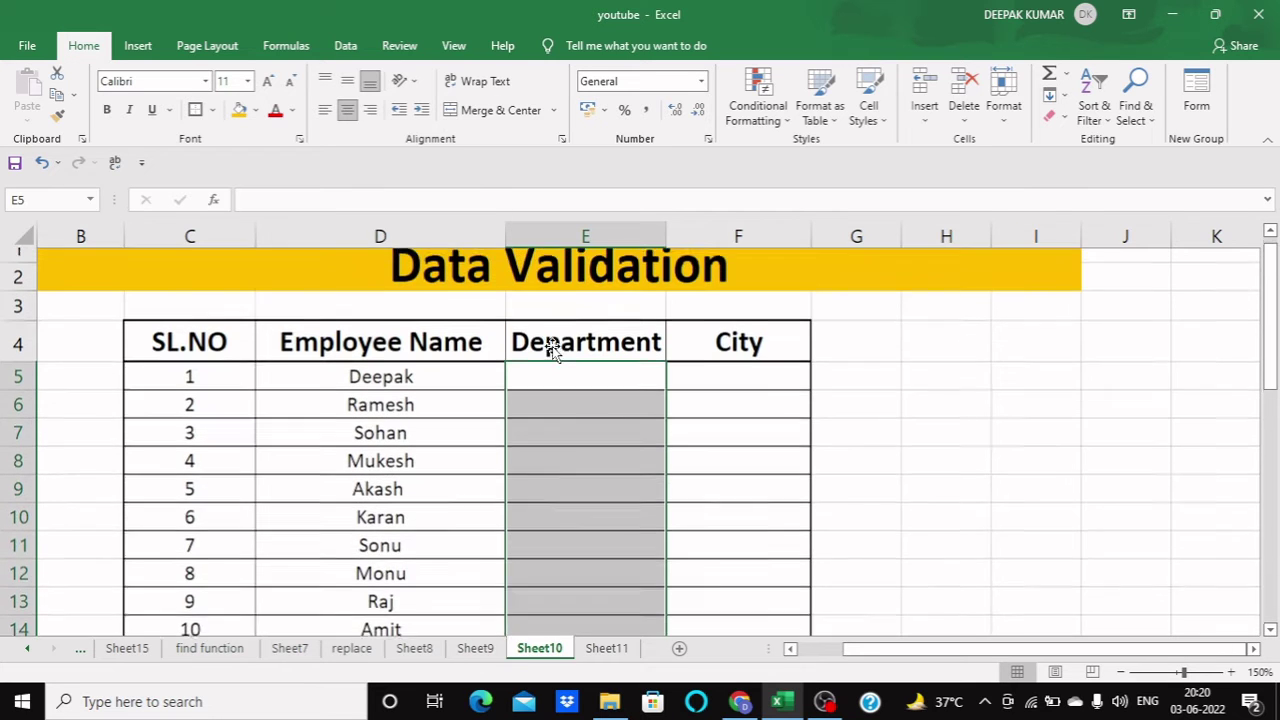
pyautogui.click(348, 56)
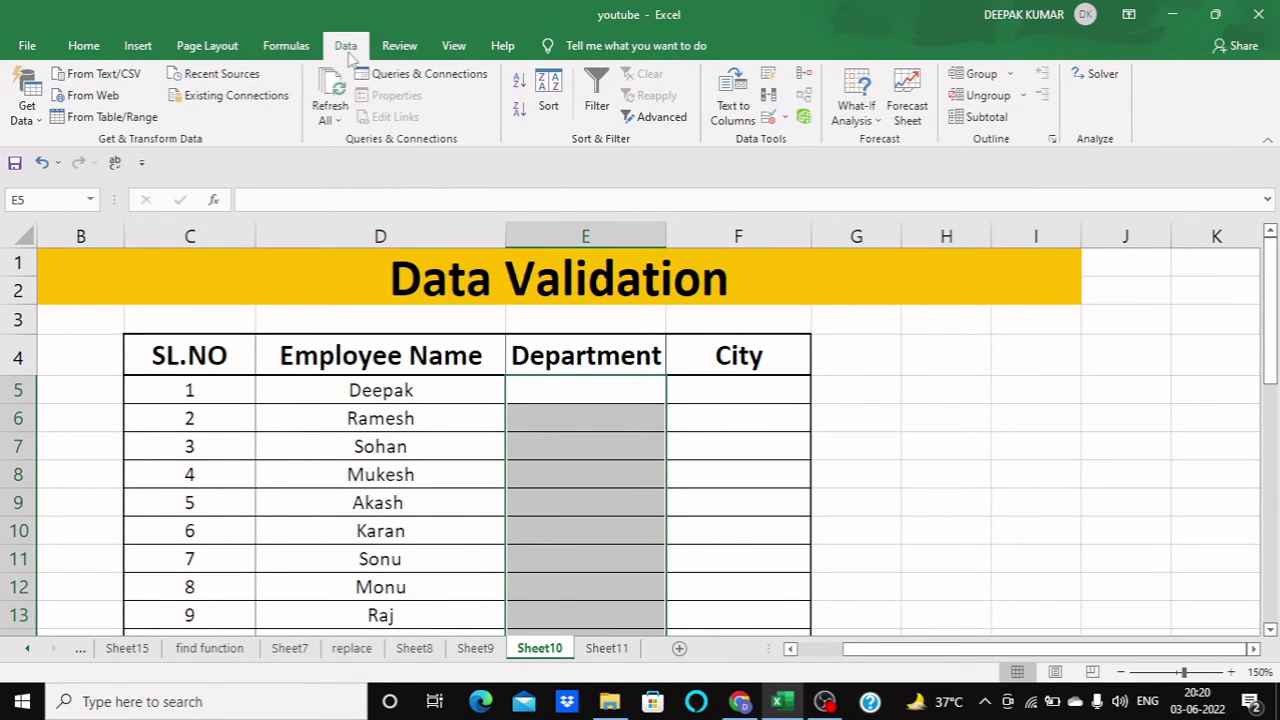
pyautogui.click(286, 45)
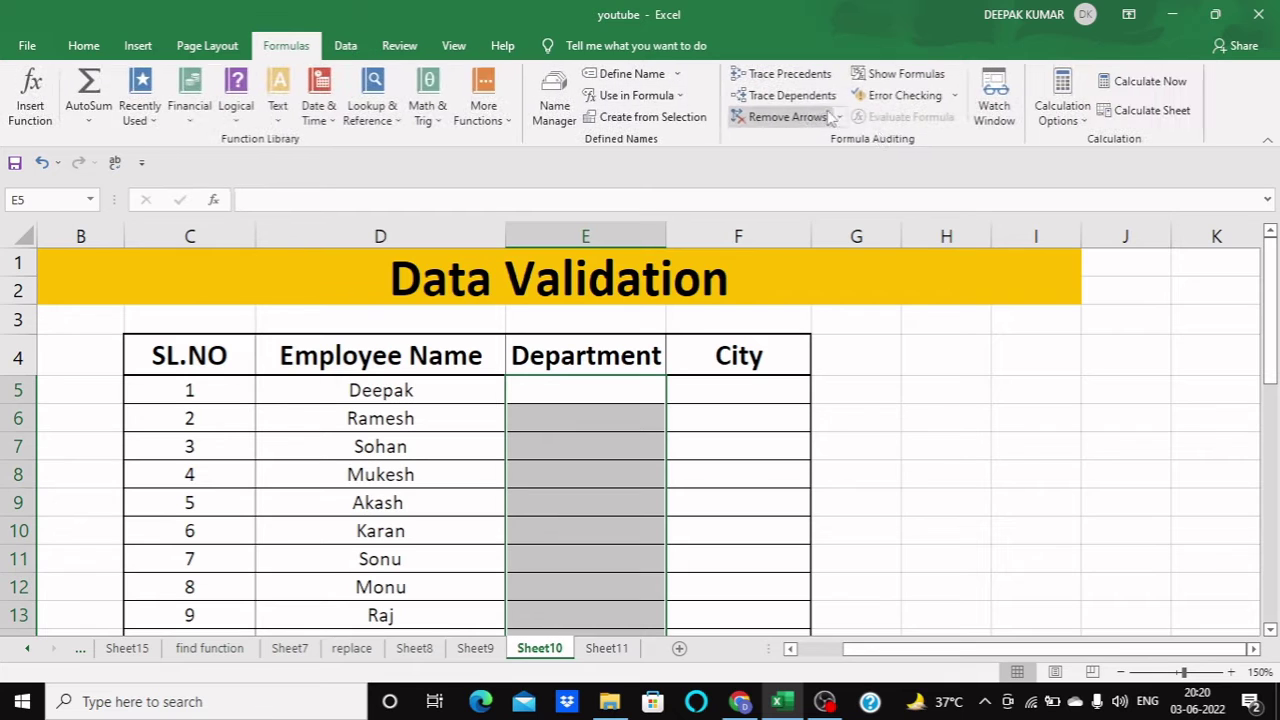
pyautogui.click(342, 50)
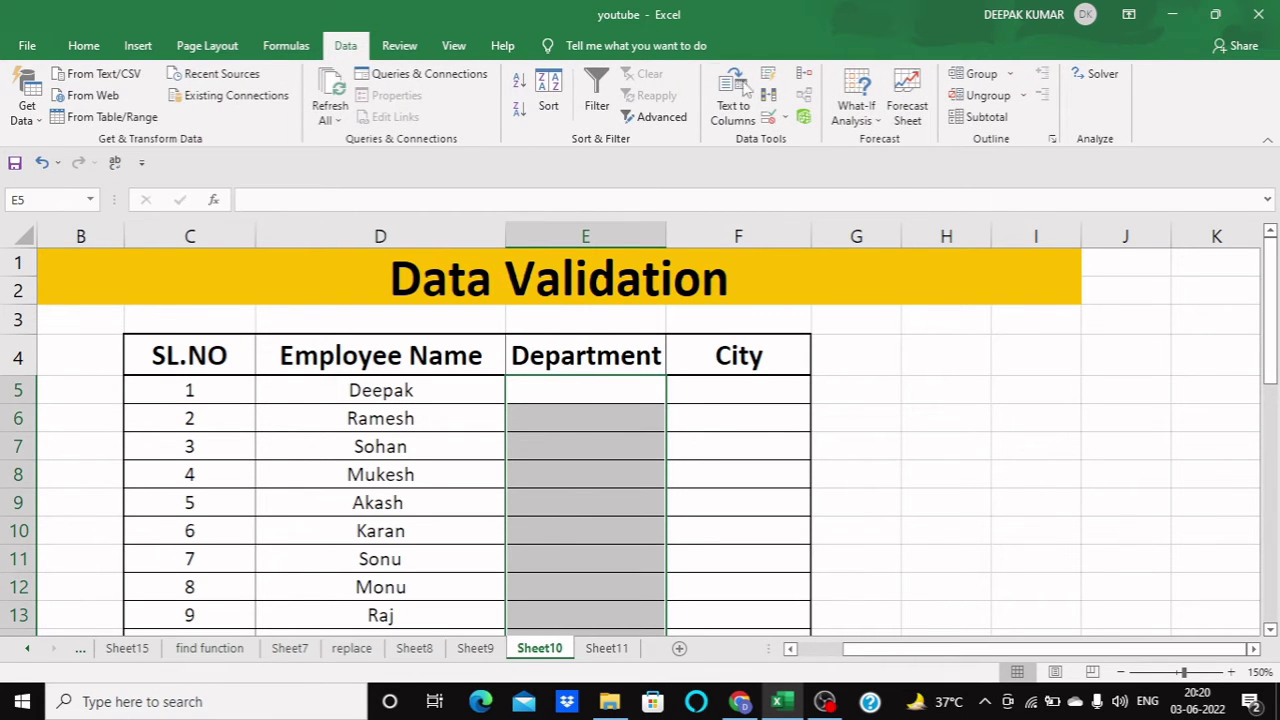
# Set Data Validation to Allow List with source Sheet11 C2:C5.
pyautogui.click(785, 120)
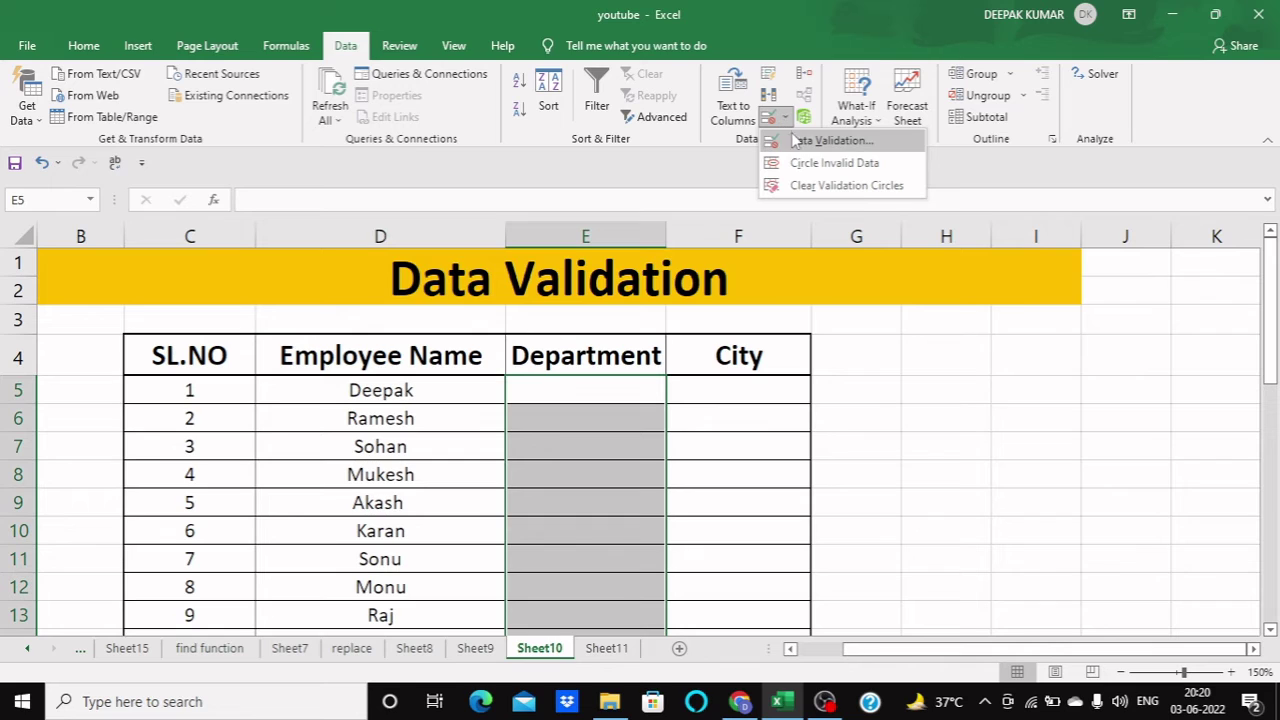
pyautogui.click(803, 143)
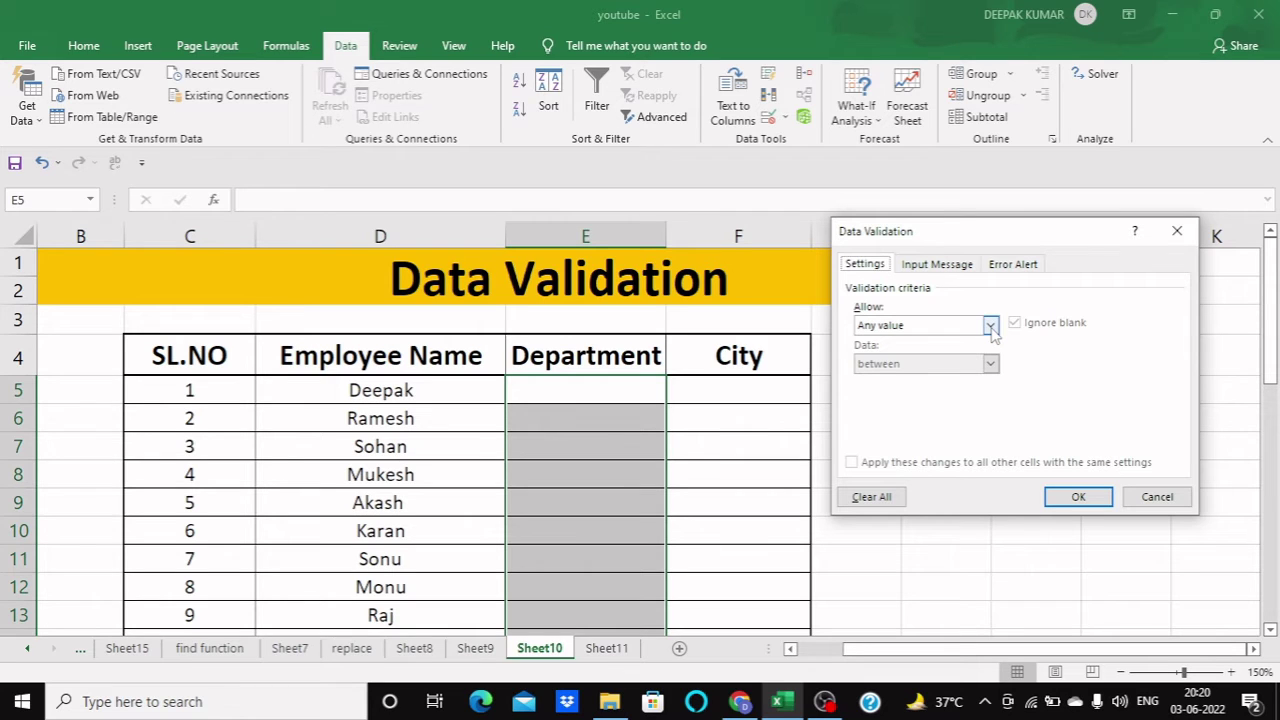
pyautogui.click(990, 326)
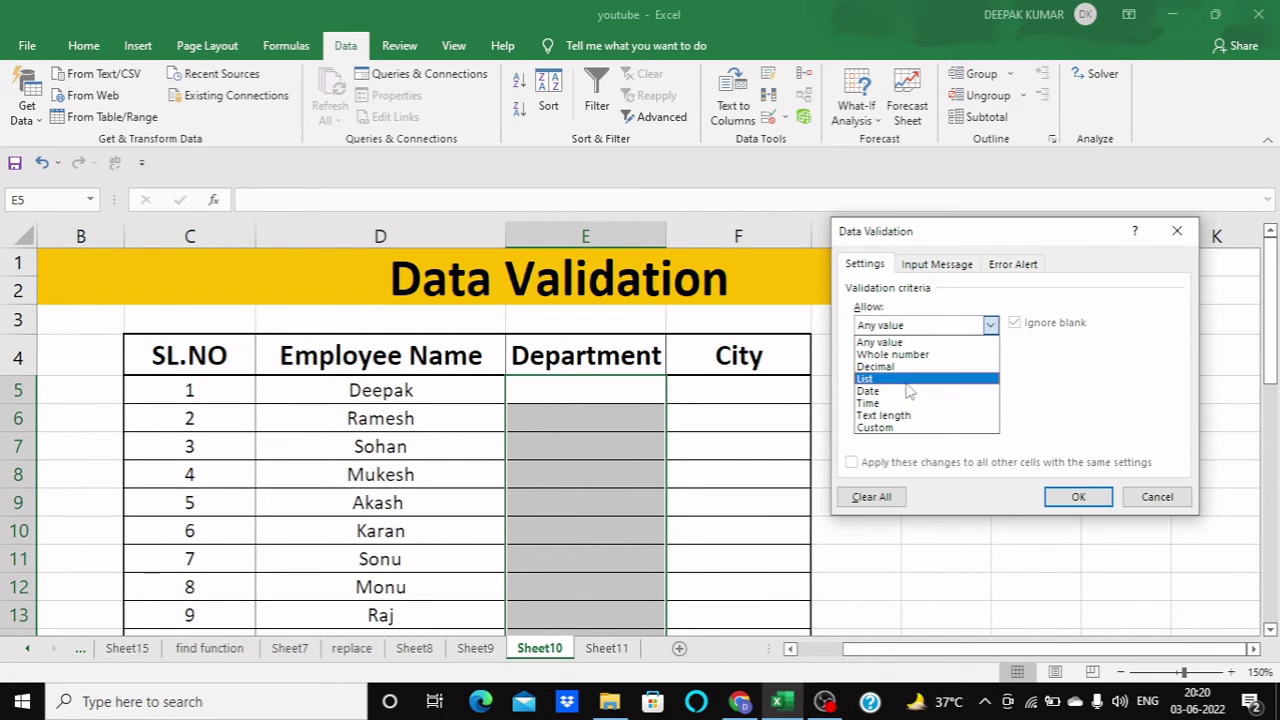
pyautogui.click(908, 379)
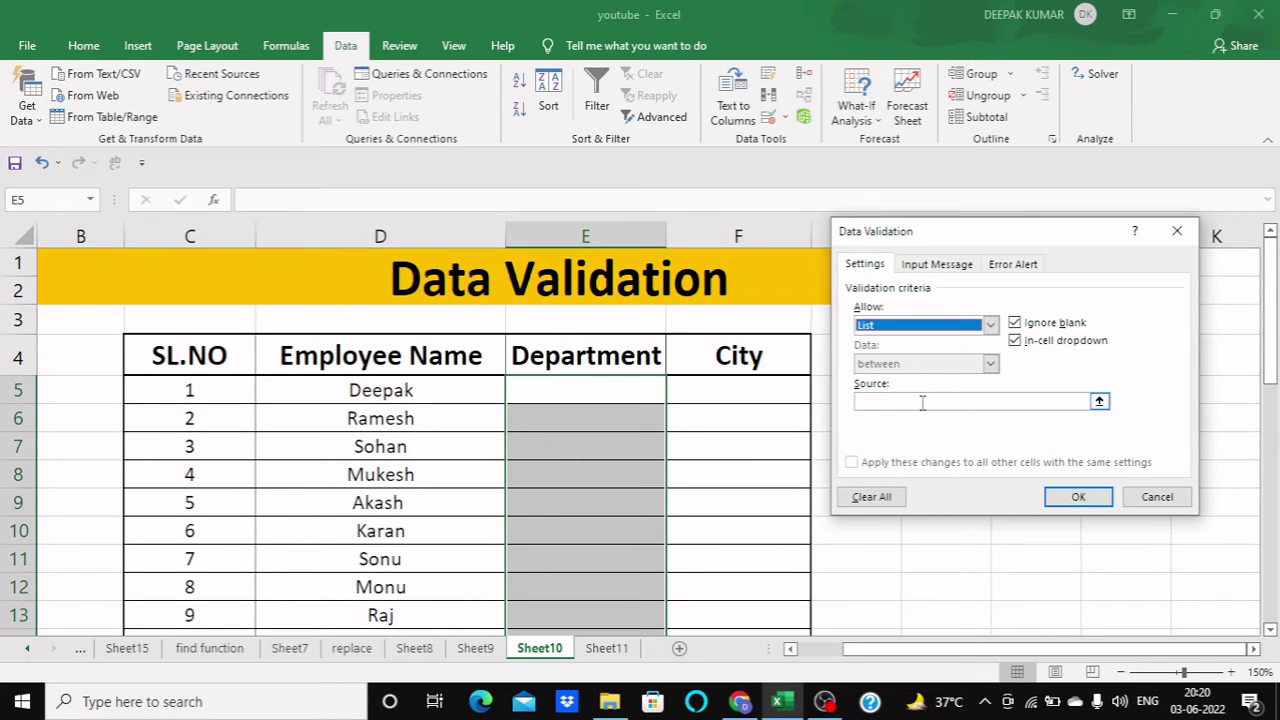
pyautogui.click(922, 402)
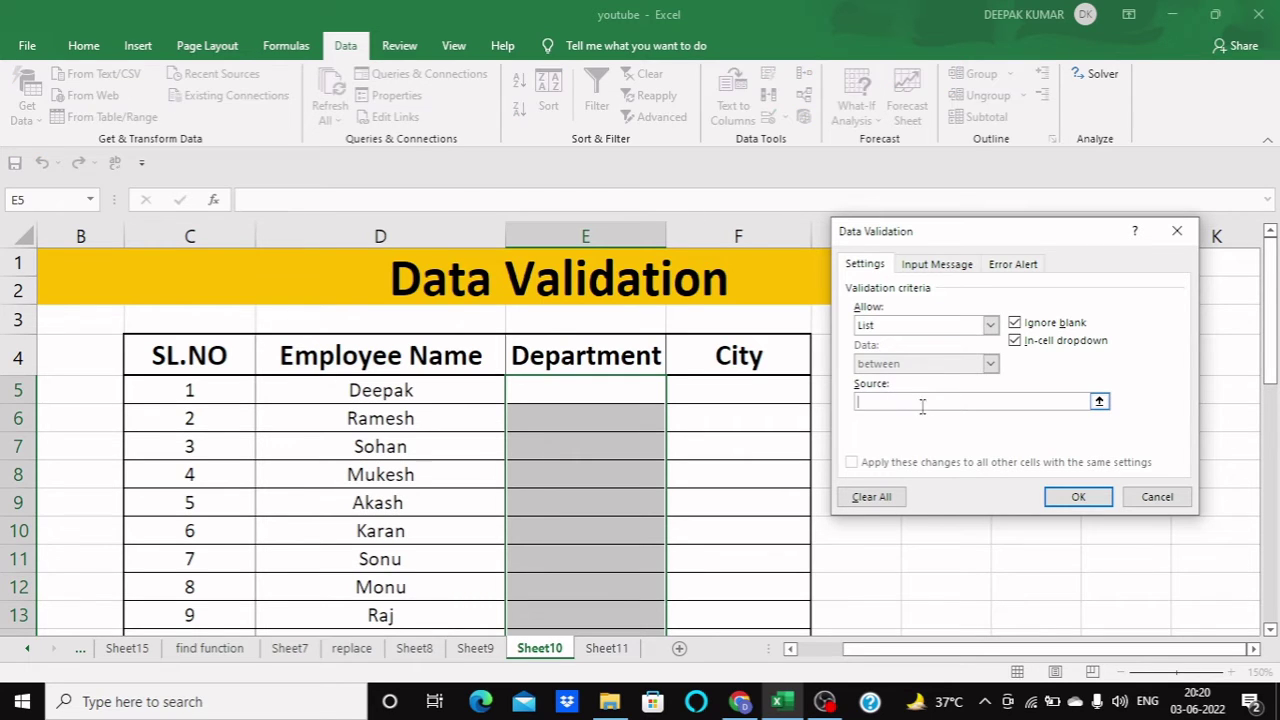
pyautogui.click(622, 649)
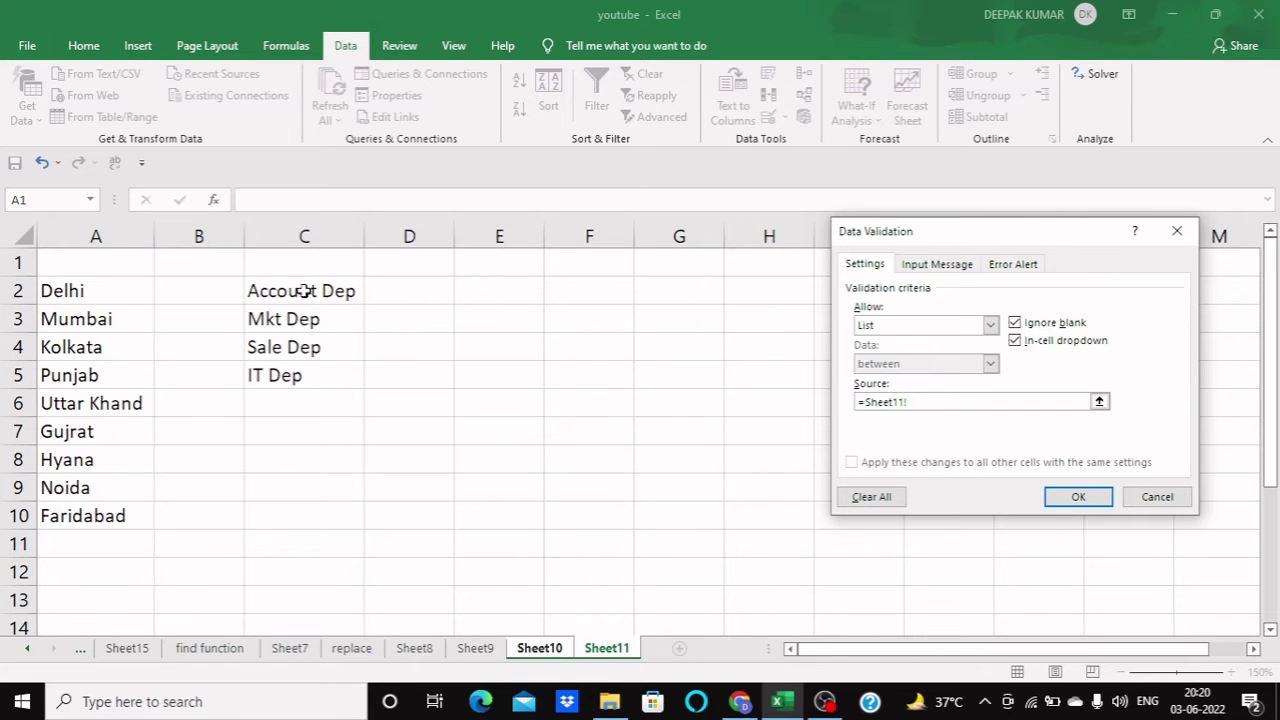
pyautogui.moveTo(303, 291); pyautogui.dragTo(340, 375)
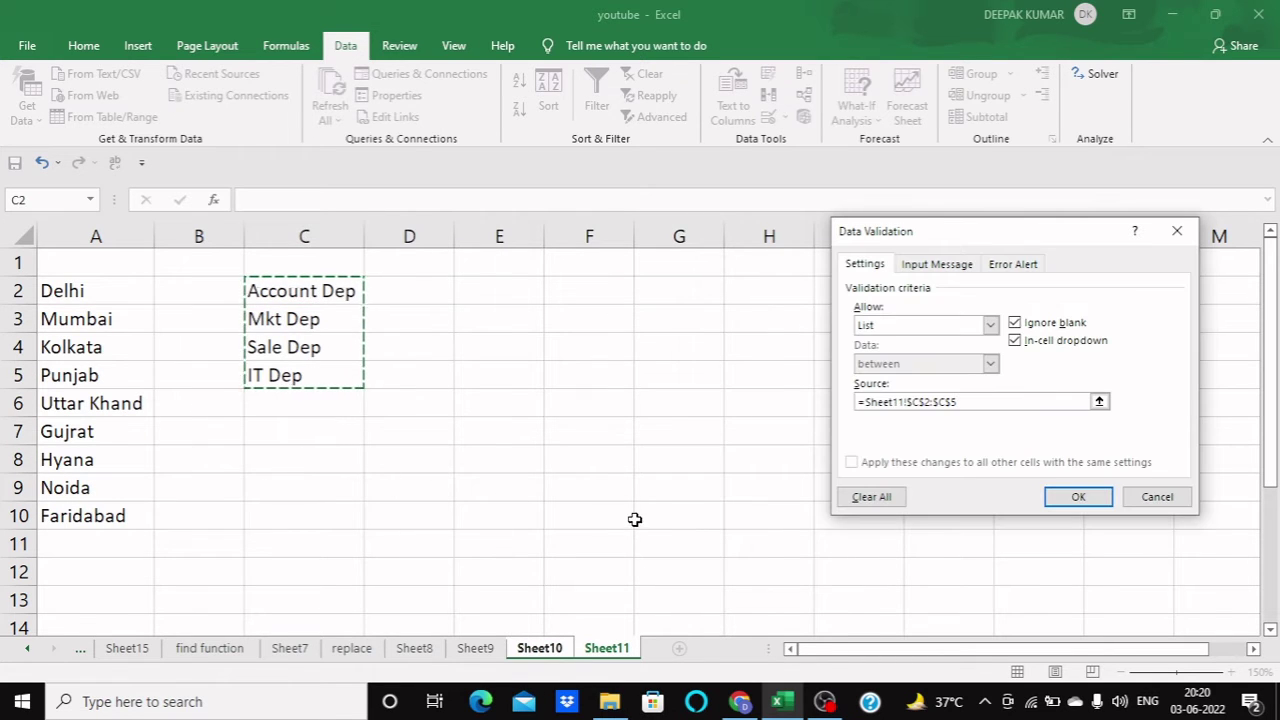
# Confirm the Department validation rule and deselect the column.
pyautogui.click(1076, 497)
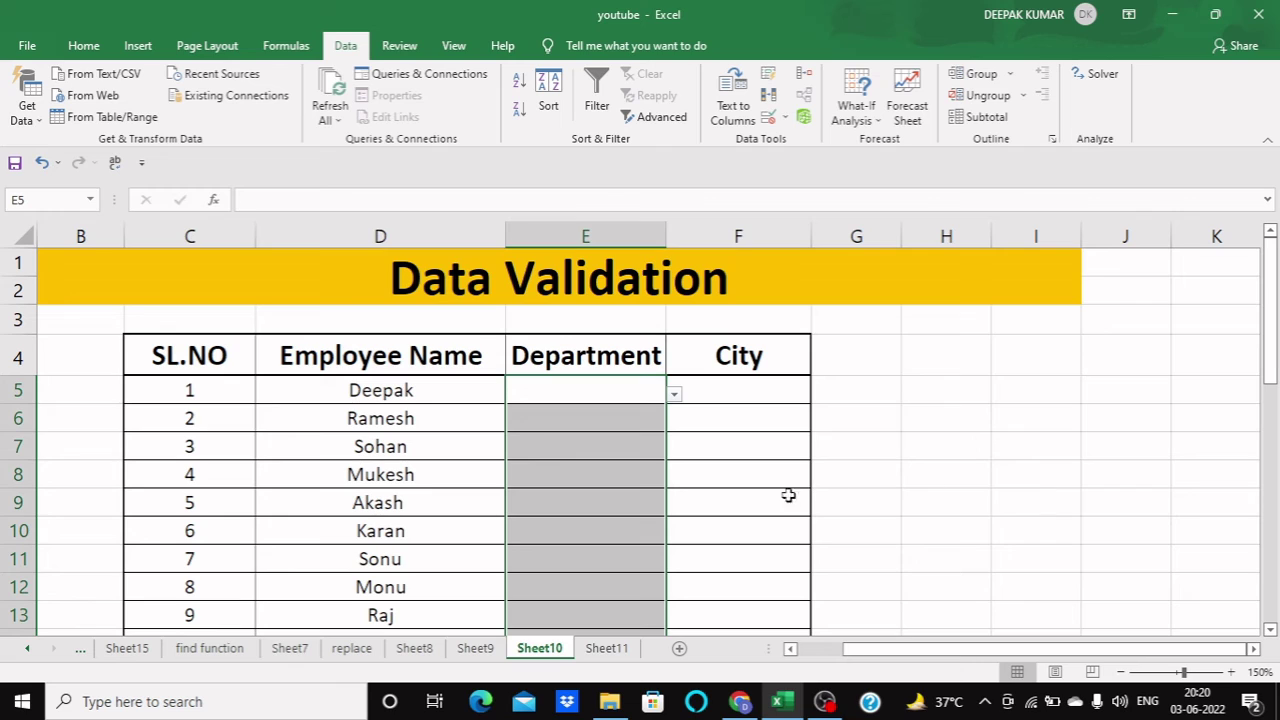
pyautogui.click(897, 413)
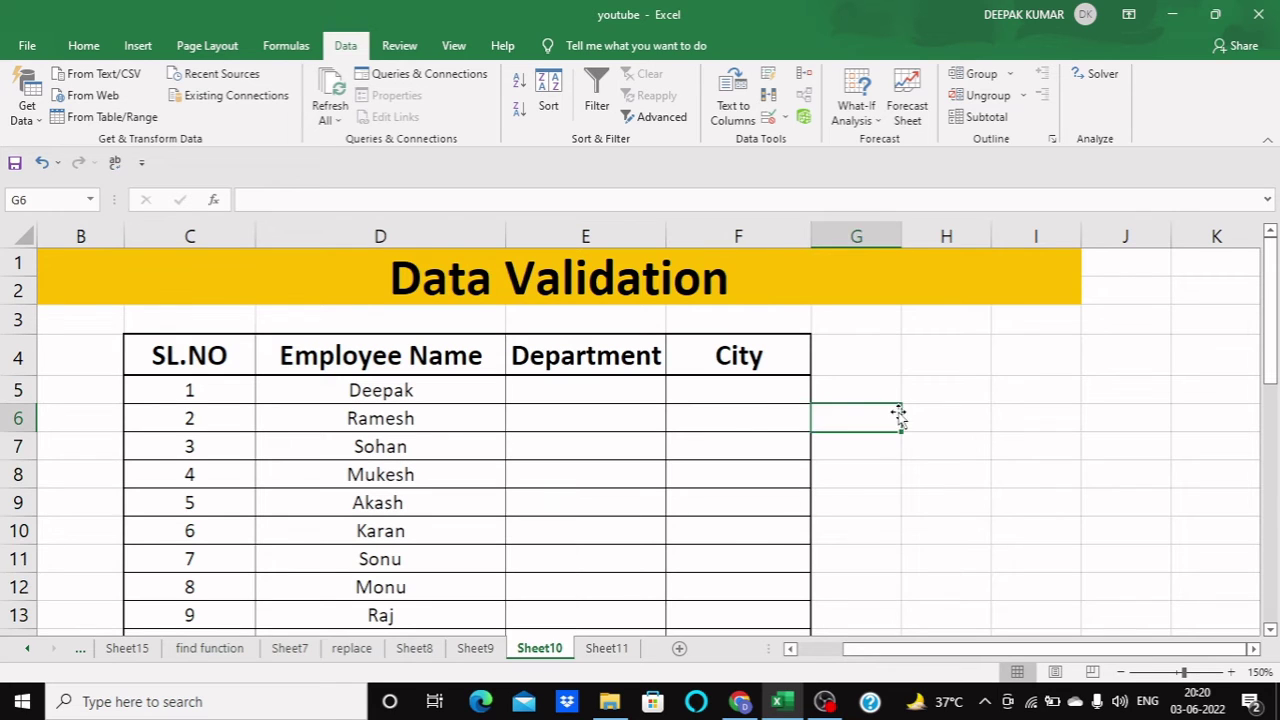
pyautogui.click(742, 413)
pyautogui.click(773, 388)
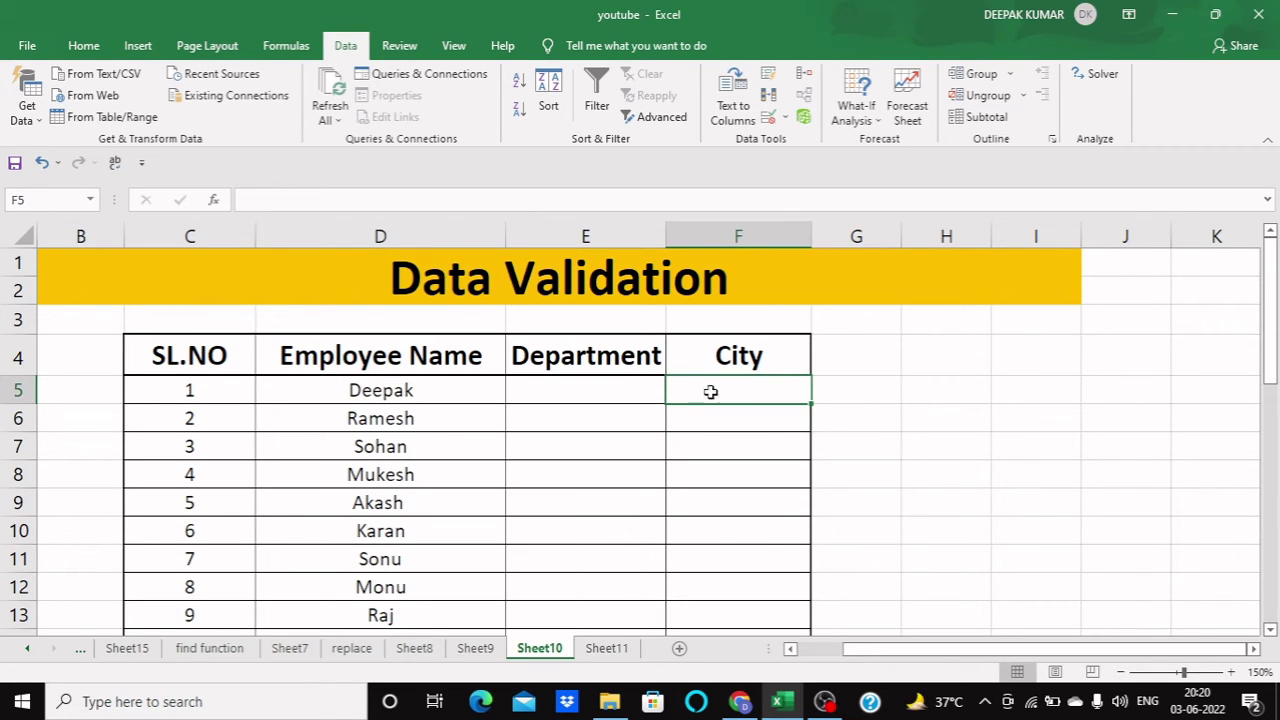
# Try the E5 dropdown options, settling on Account Dep.
pyautogui.click(617, 386)
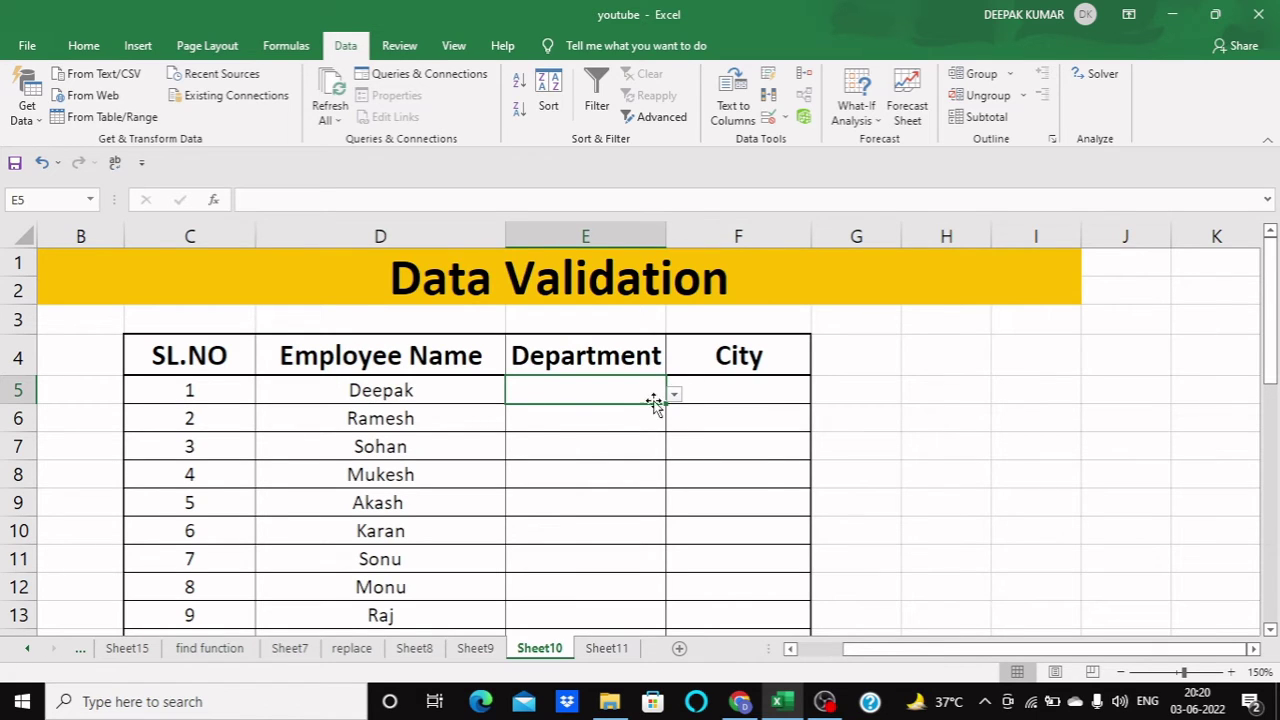
pyautogui.click(675, 396)
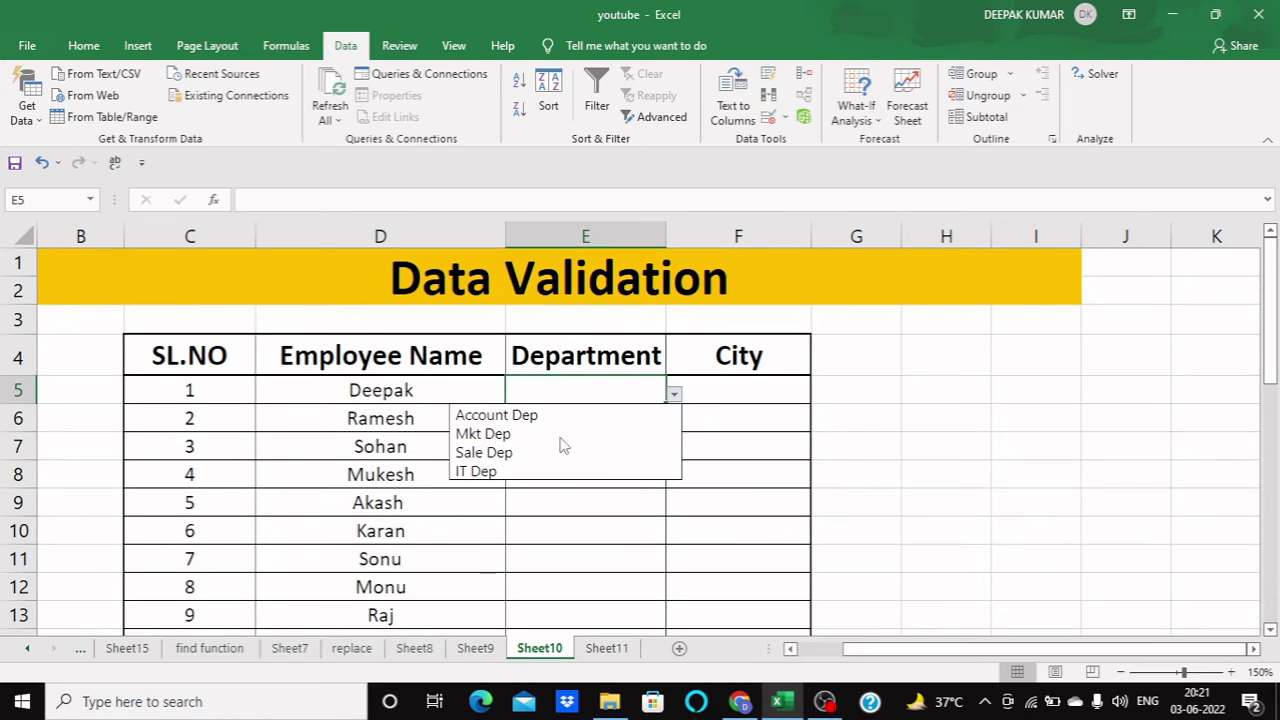
pyautogui.click(565, 434)
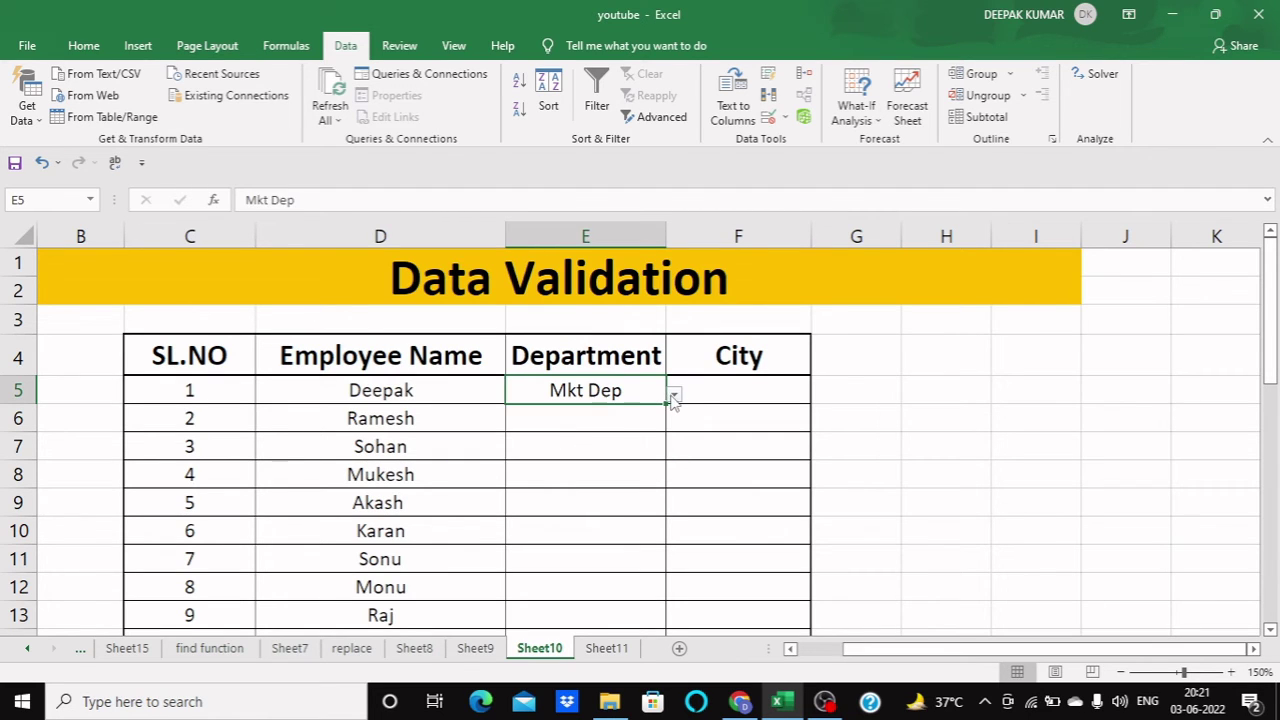
pyautogui.click(675, 398)
pyautogui.click(597, 414)
pyautogui.click(675, 396)
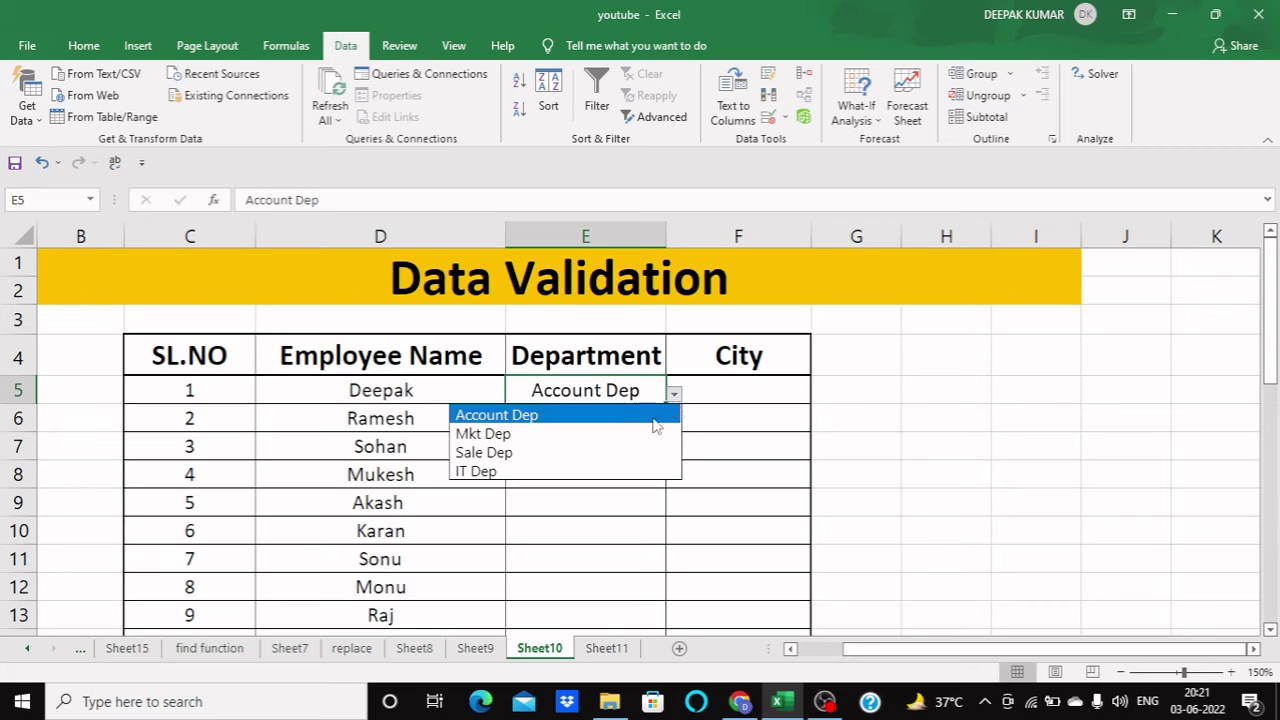
pyautogui.click(583, 452)
pyautogui.click(674, 395)
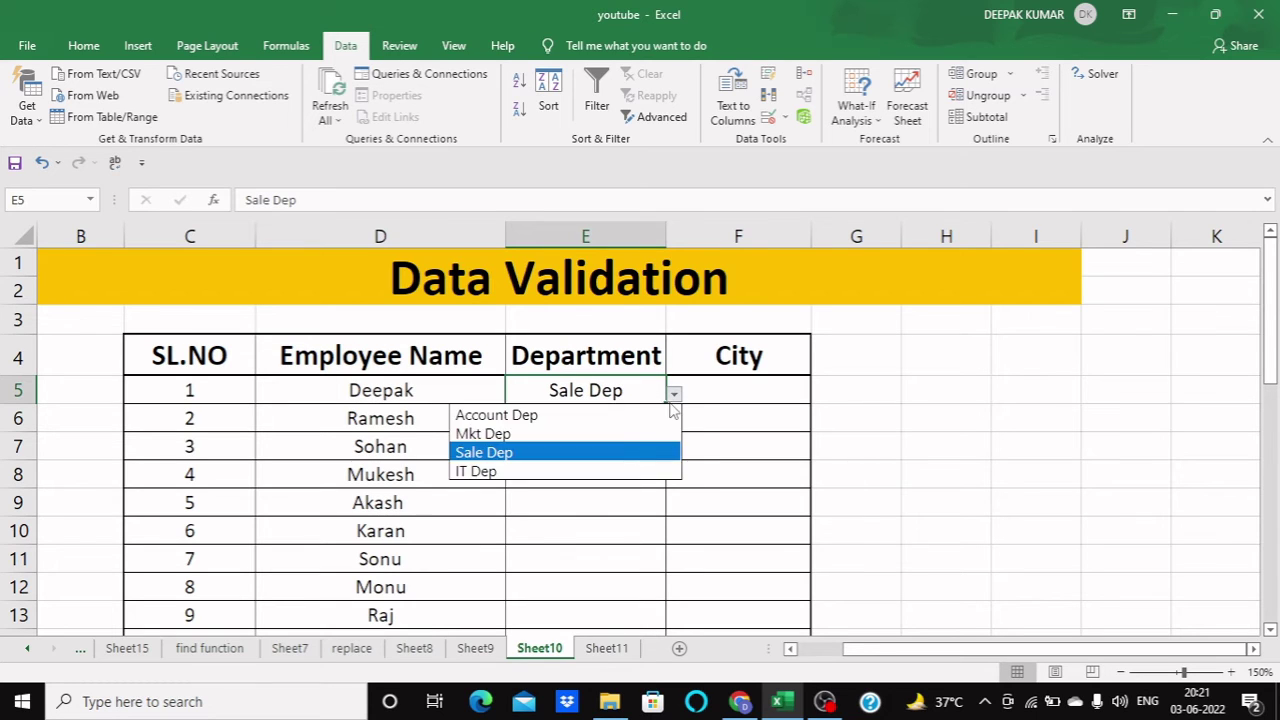
pyautogui.click(610, 416)
# Pick Mkt Dep, Account Dep, Sale Dep and IT Dep for E6 through E9.
pyautogui.click(612, 418)
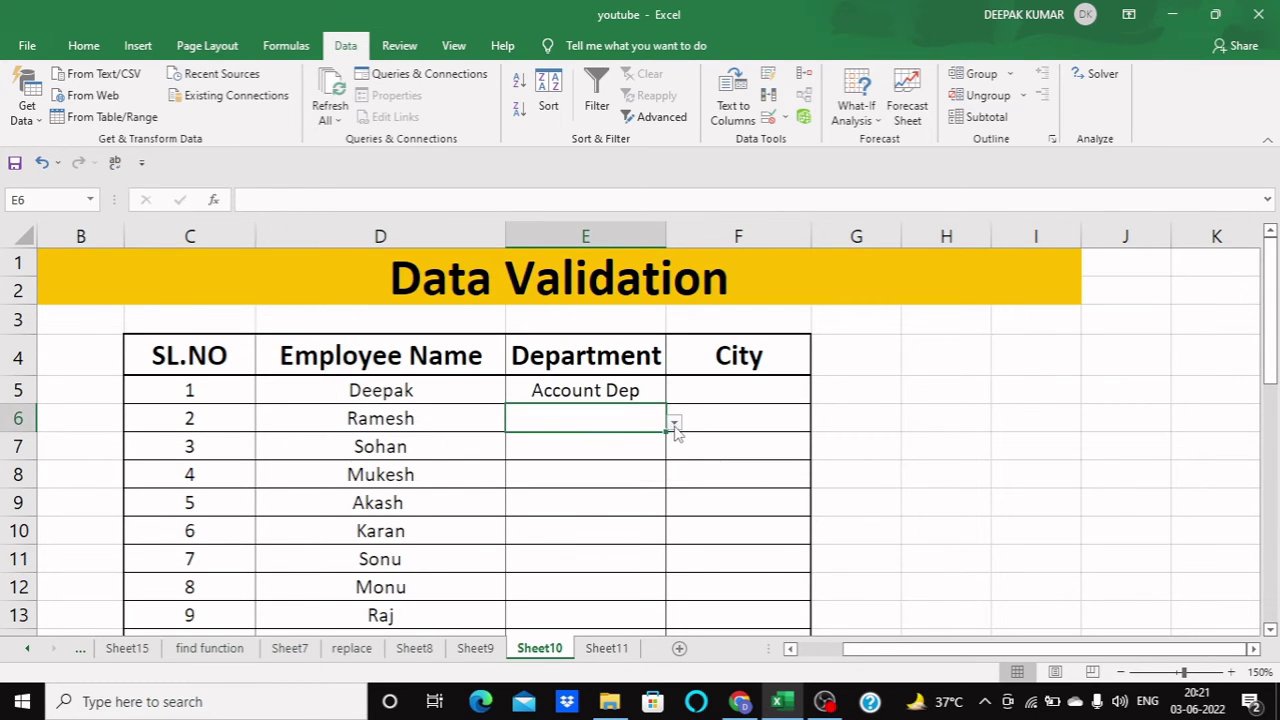
pyautogui.click(674, 424)
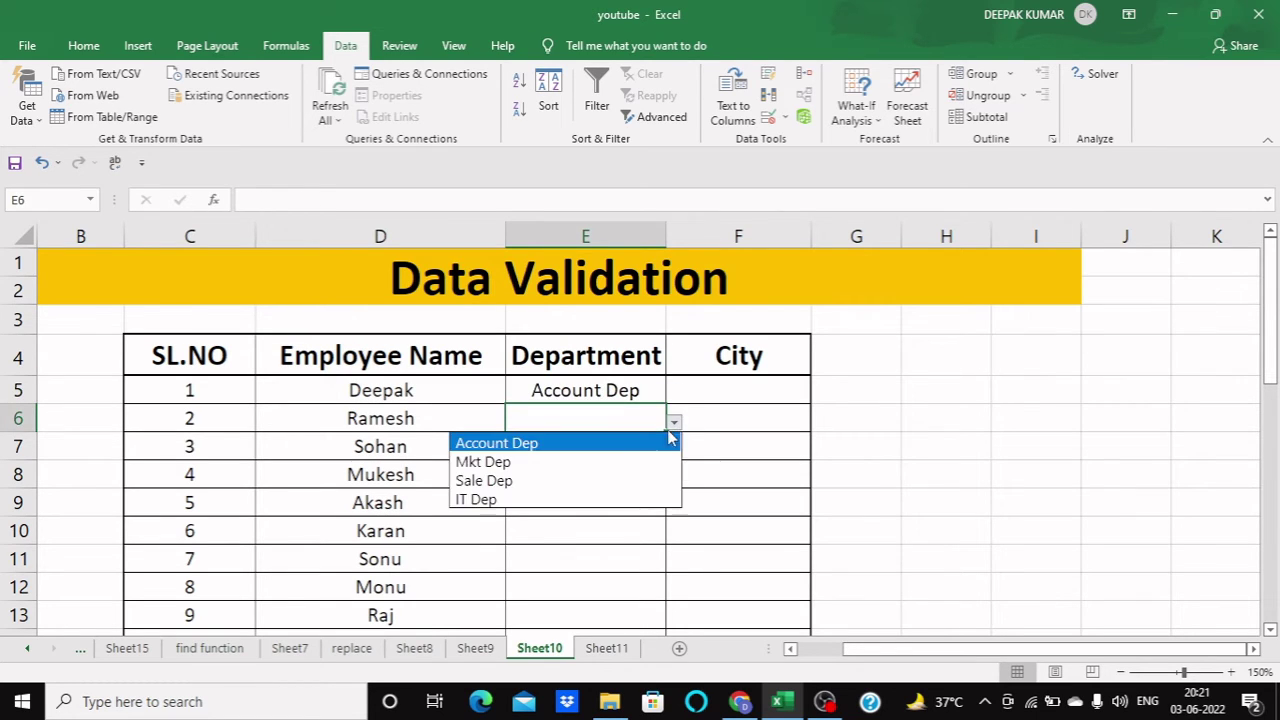
pyautogui.click(577, 462)
pyautogui.click(606, 454)
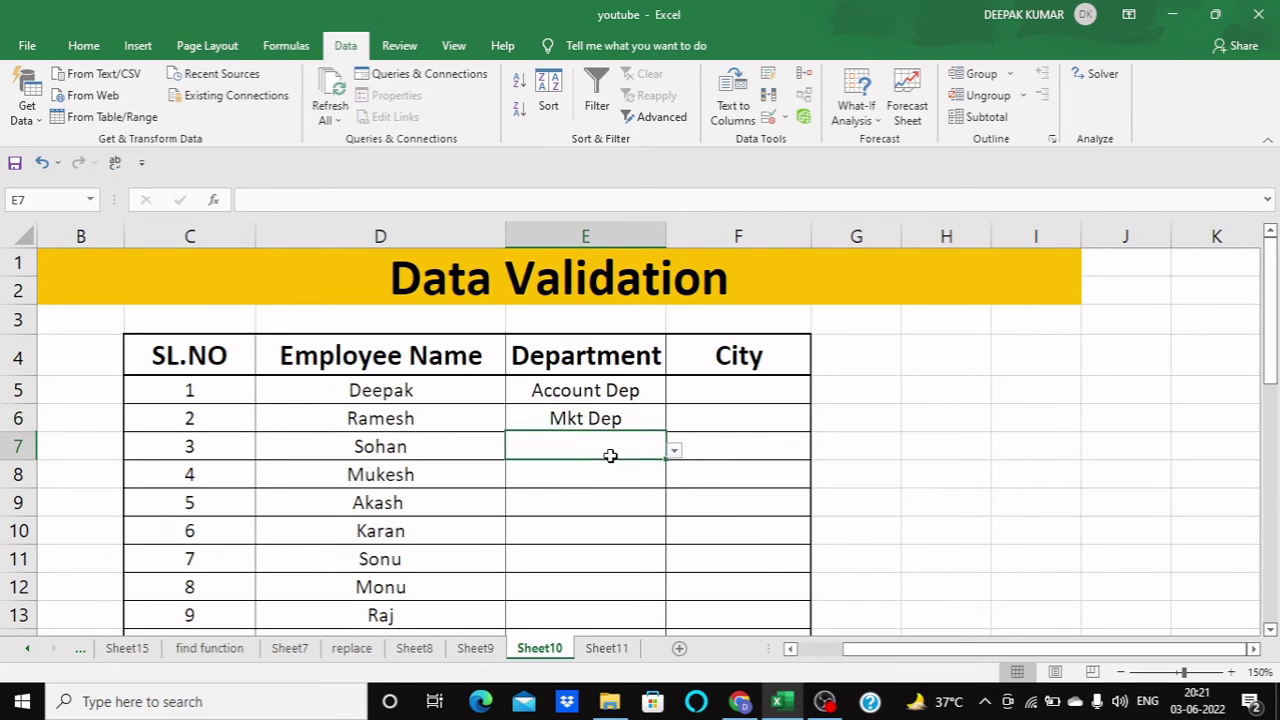
pyautogui.click(675, 451)
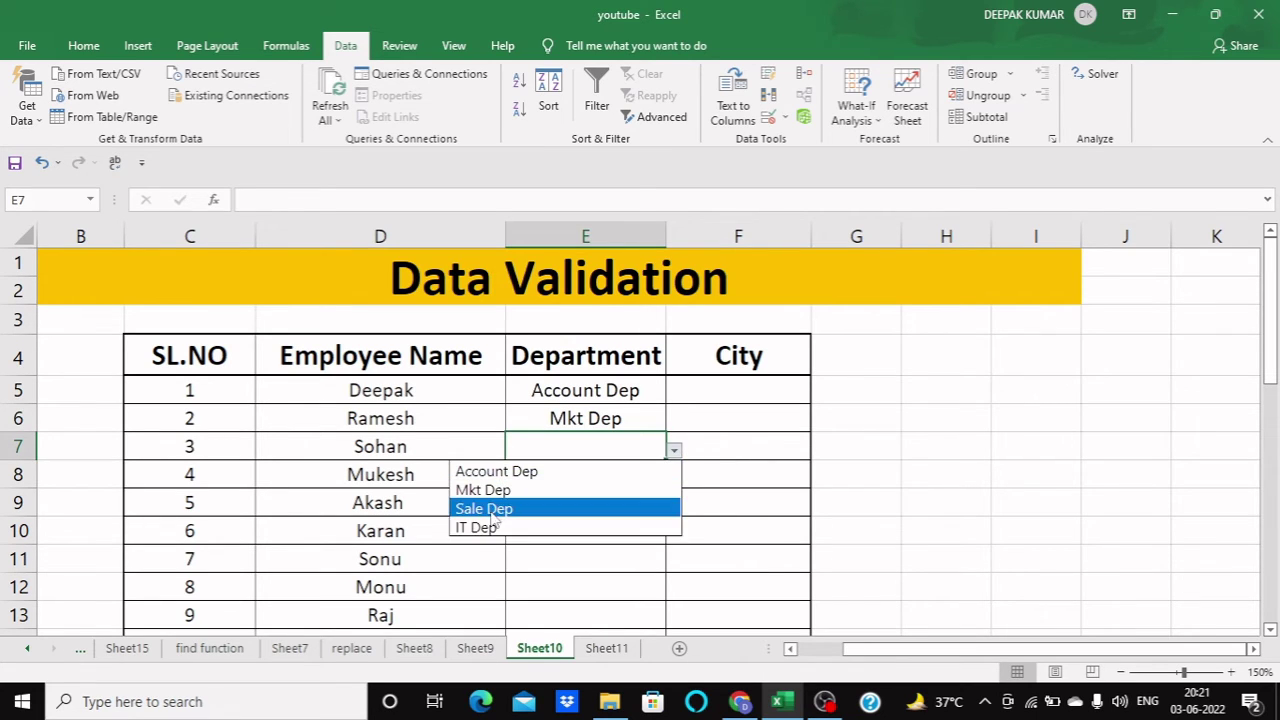
pyautogui.click(519, 474)
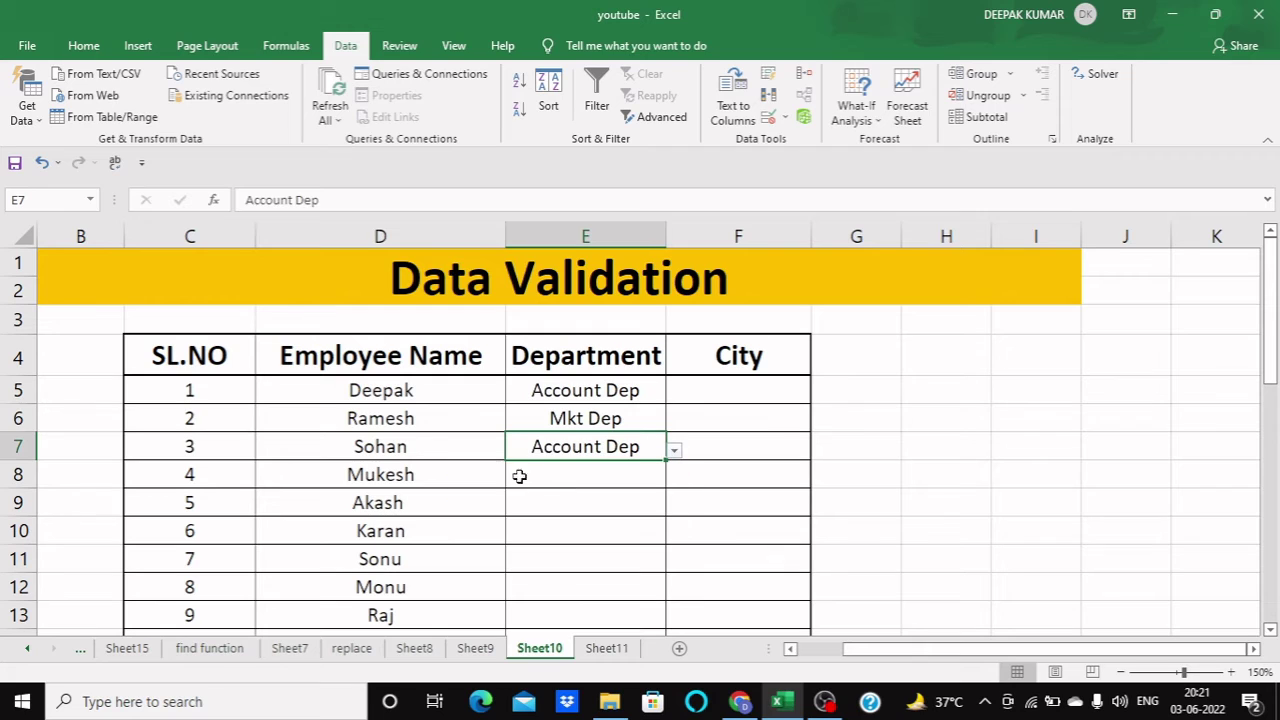
pyautogui.click(640, 474)
pyautogui.click(675, 479)
pyautogui.click(543, 536)
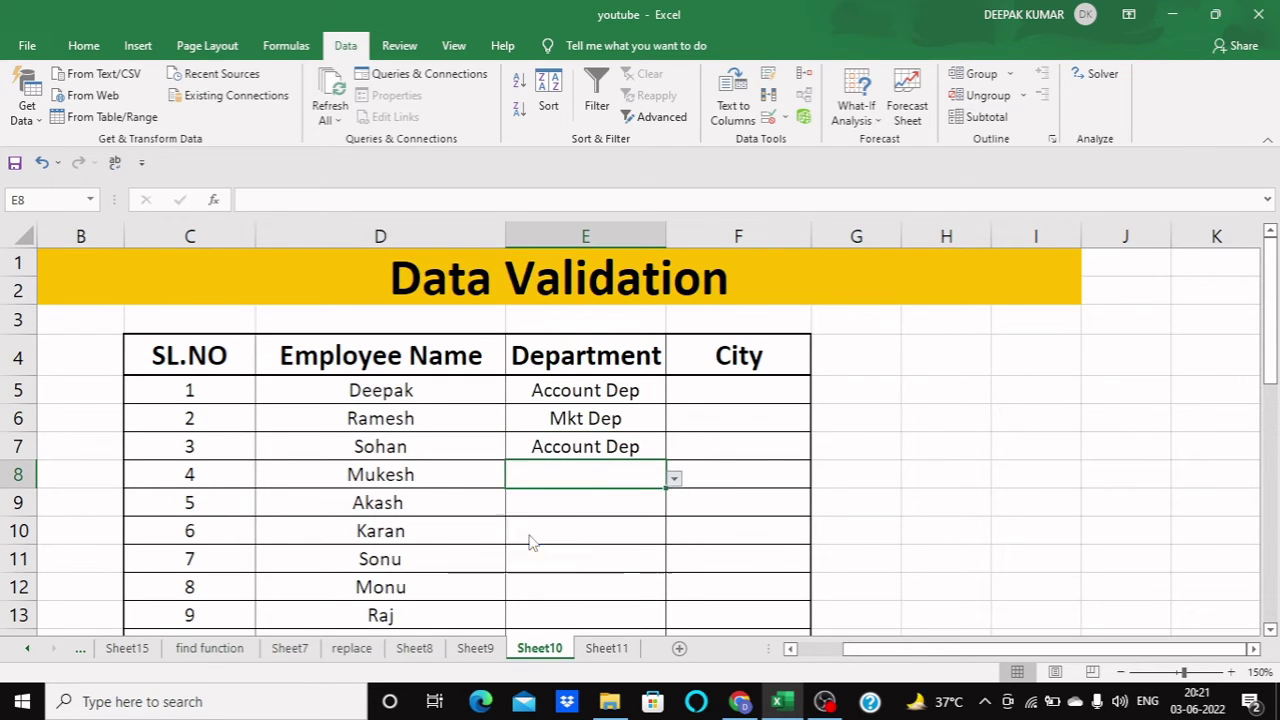
pyautogui.click(606, 512)
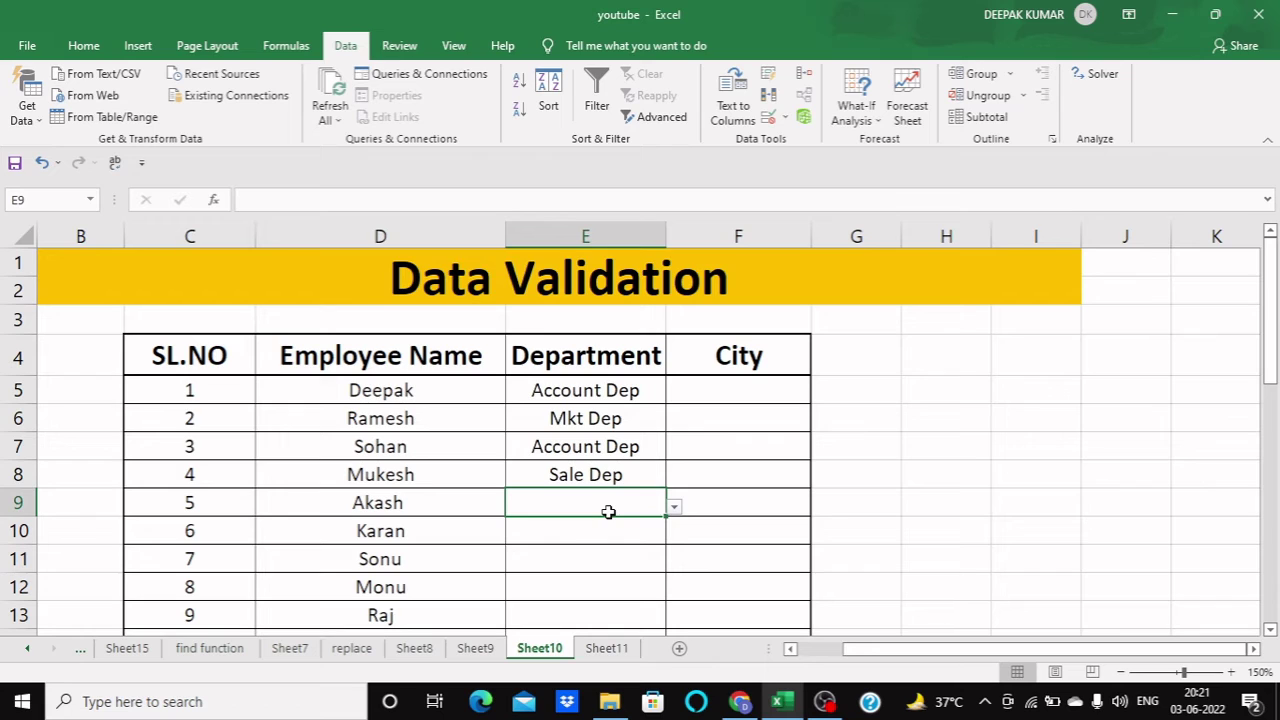
pyautogui.scroll(-1, 614, 509)
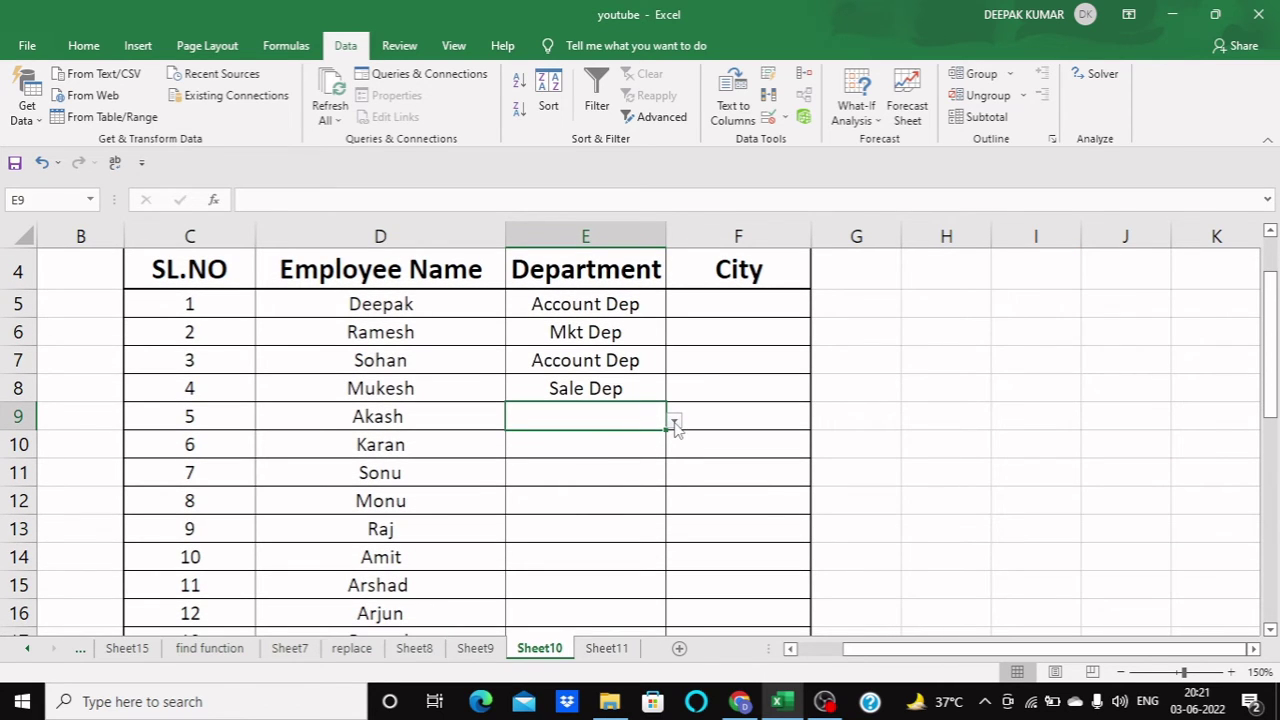
pyautogui.click(675, 422)
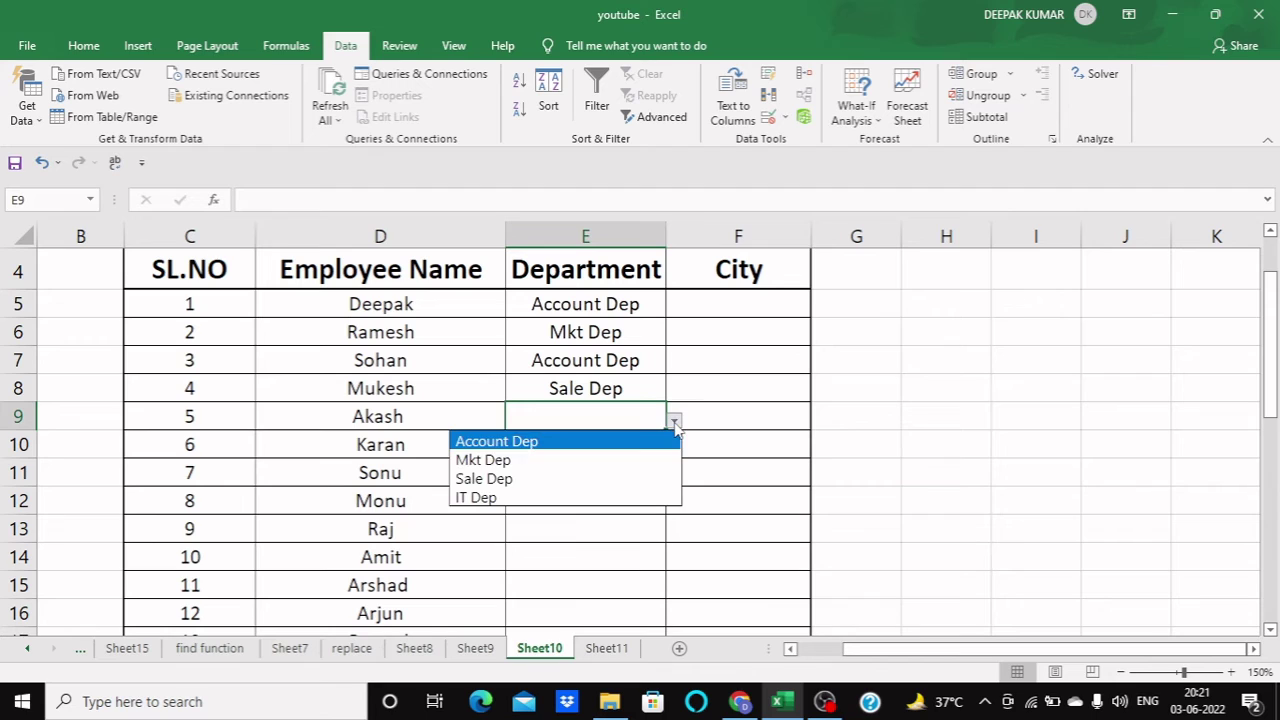
pyautogui.click(531, 496)
# Pick Mkt Dep, Sale Dep, Sale Dep and Mkt Dep for E10 through E13.
pyautogui.click(612, 445)
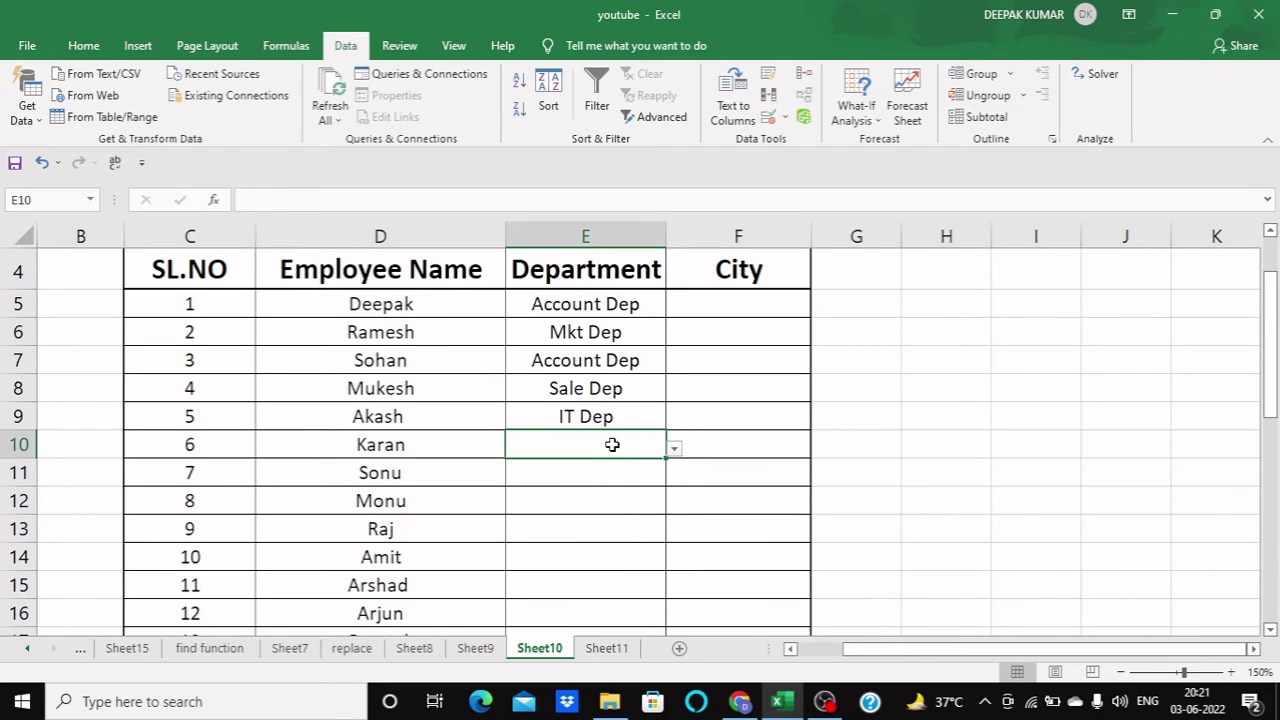
pyautogui.click(675, 450)
pyautogui.click(574, 490)
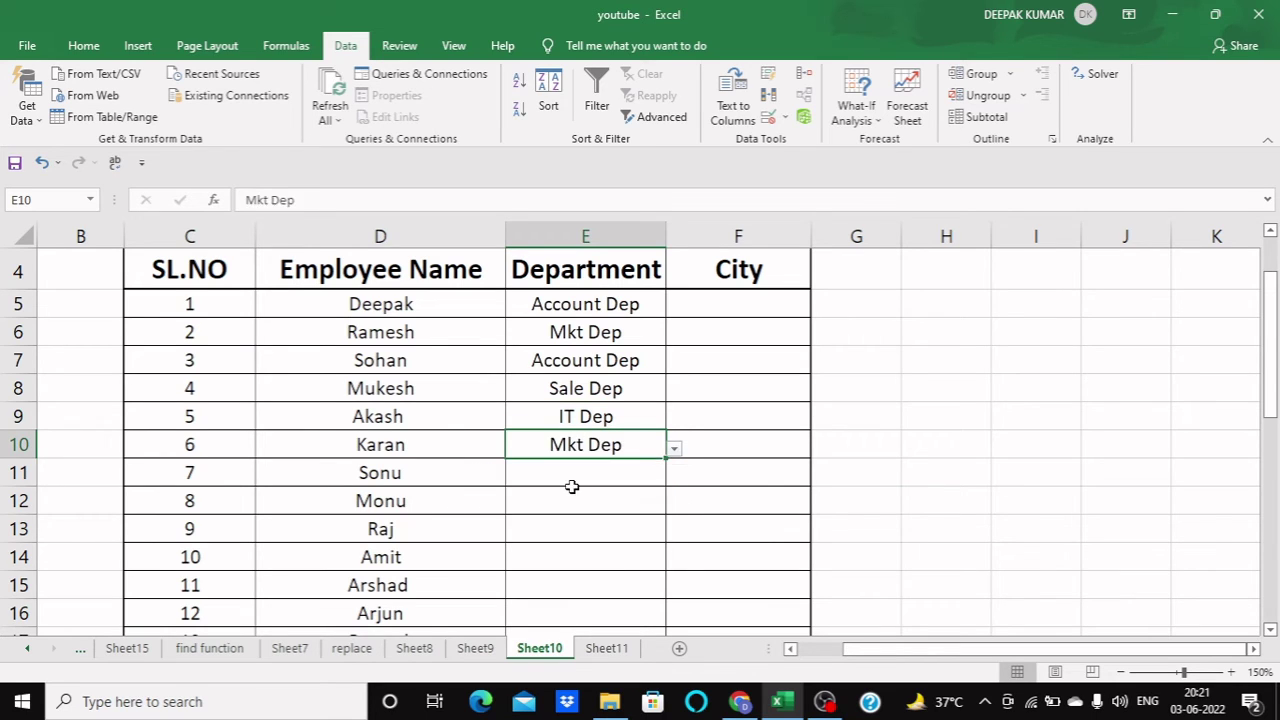
pyautogui.click(575, 478)
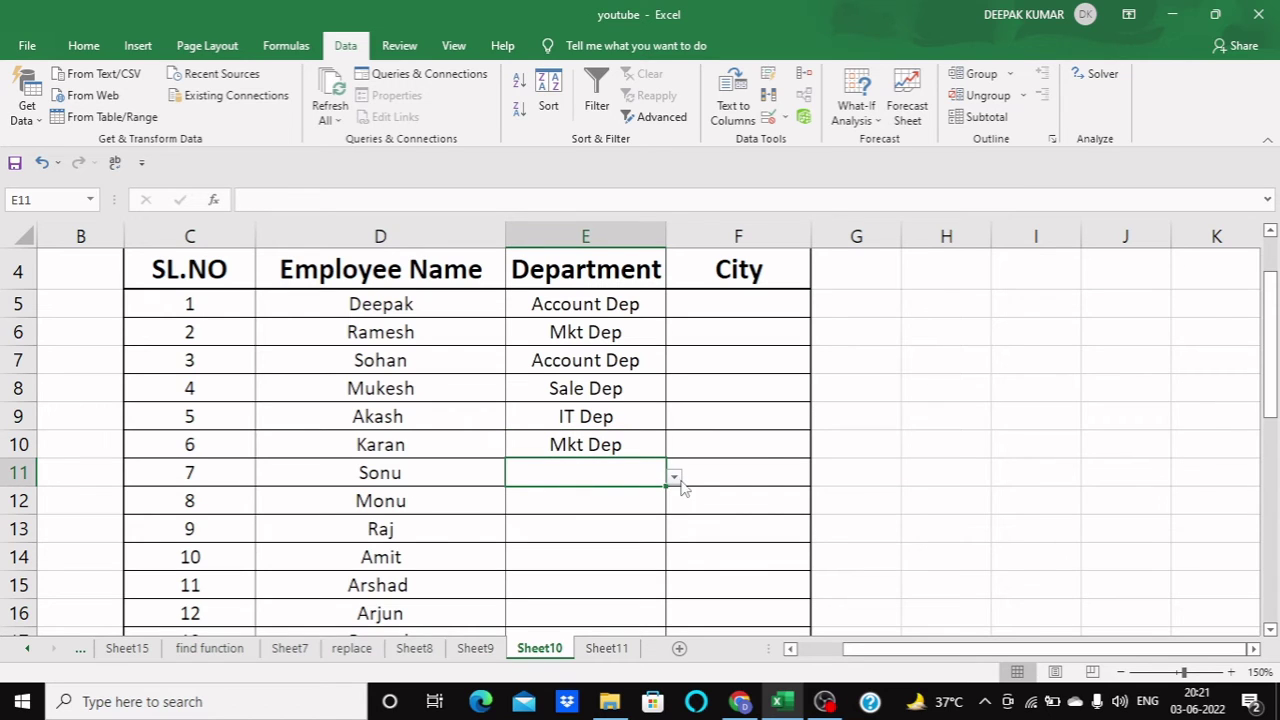
pyautogui.click(676, 479)
pyautogui.click(526, 531)
pyautogui.click(598, 501)
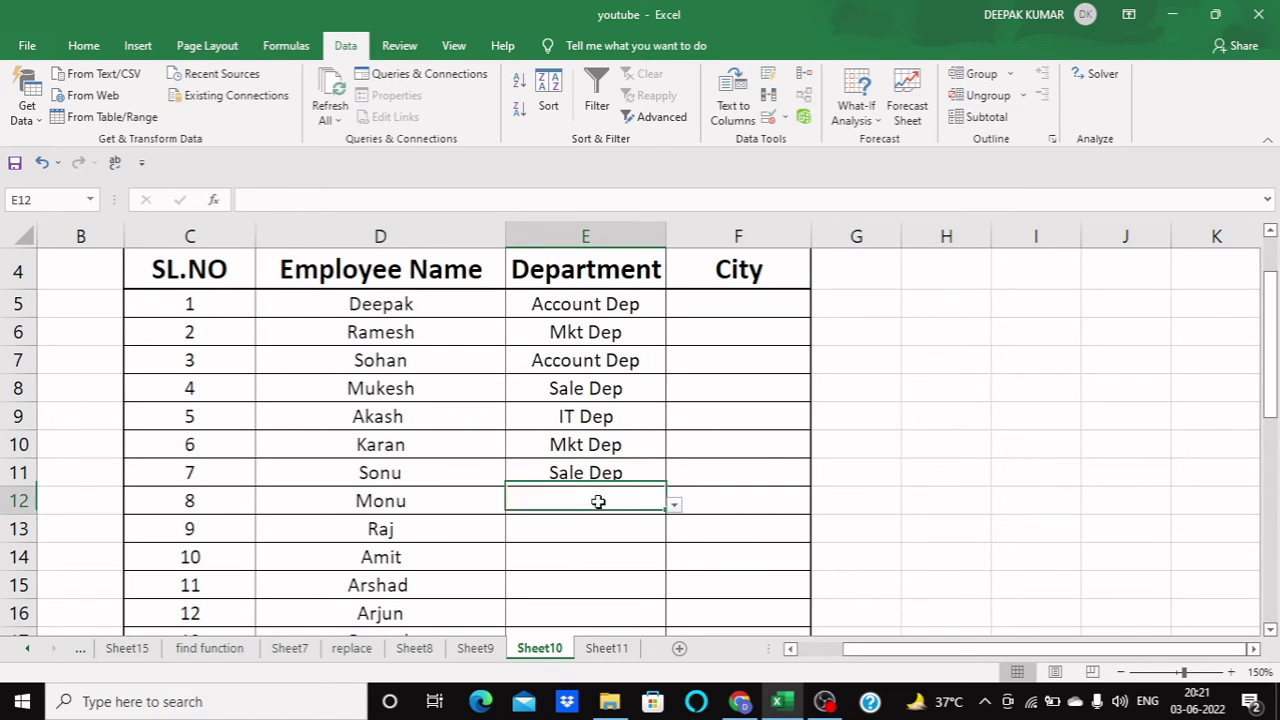
pyautogui.click(677, 515)
pyautogui.click(642, 500)
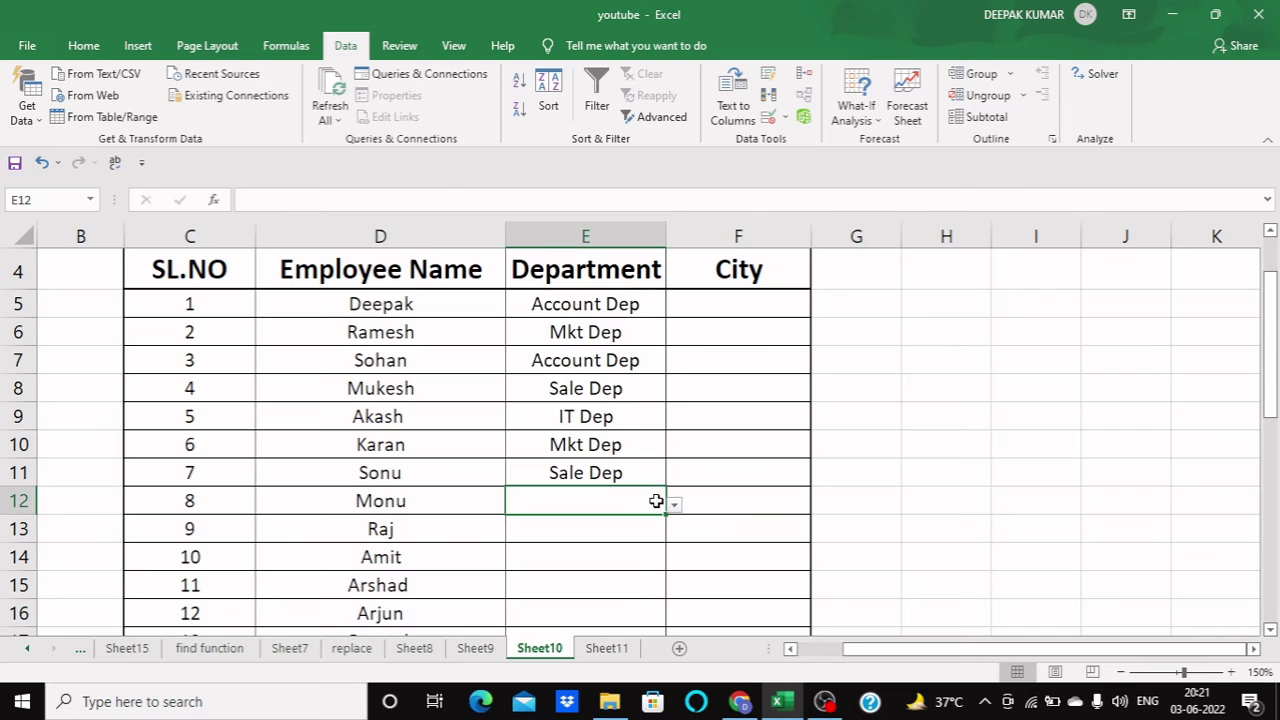
pyautogui.click(675, 507)
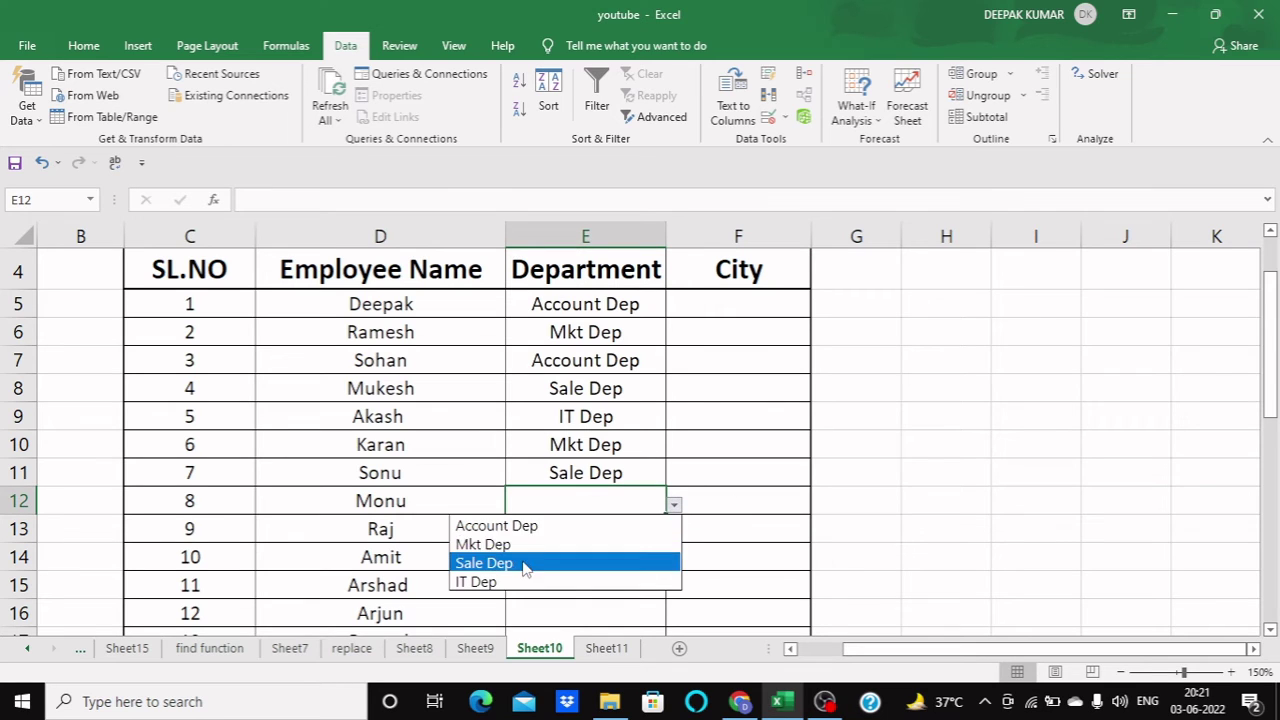
pyautogui.click(523, 563)
pyautogui.click(592, 537)
pyautogui.click(674, 533)
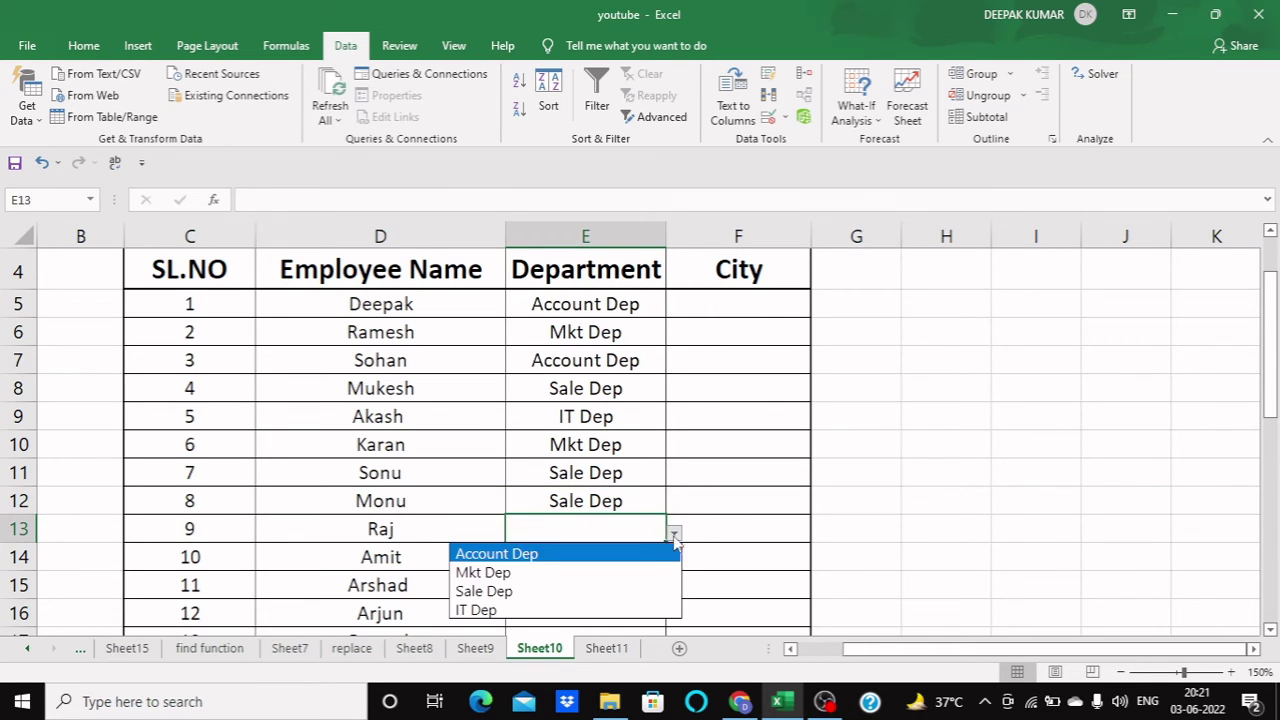
pyautogui.click(518, 574)
pyautogui.click(742, 414)
pyautogui.scroll(1, 740, 390)
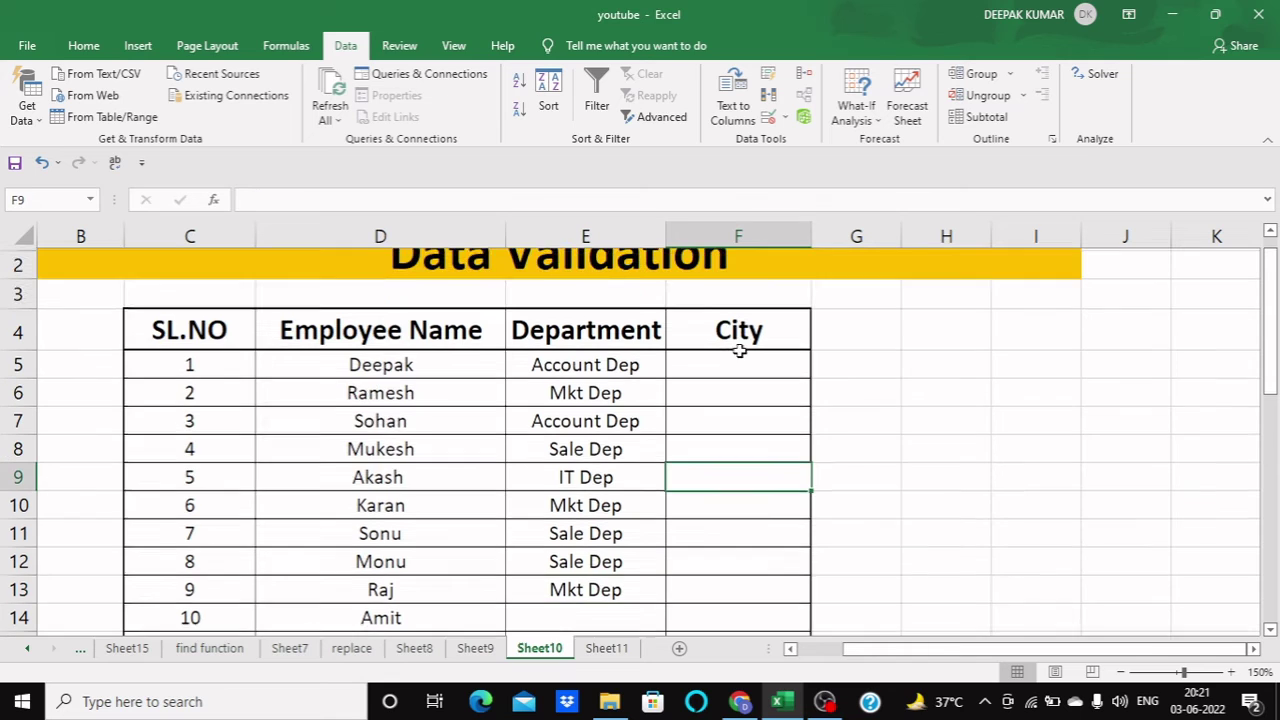
# Extend a selection from F5 down to F34 and scroll back to the top.
pyautogui.click(733, 397)
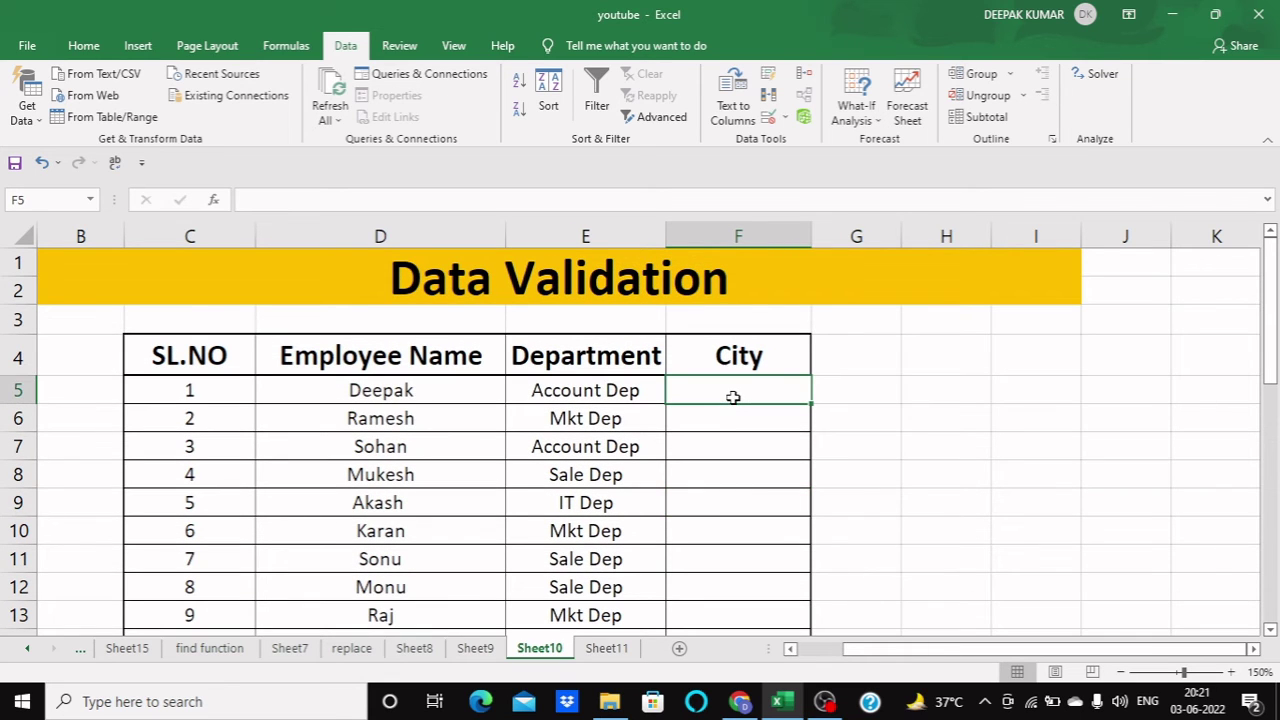
pyautogui.hotkey('shift', 'Down')
pyautogui.hotkey('shift', 'Down')
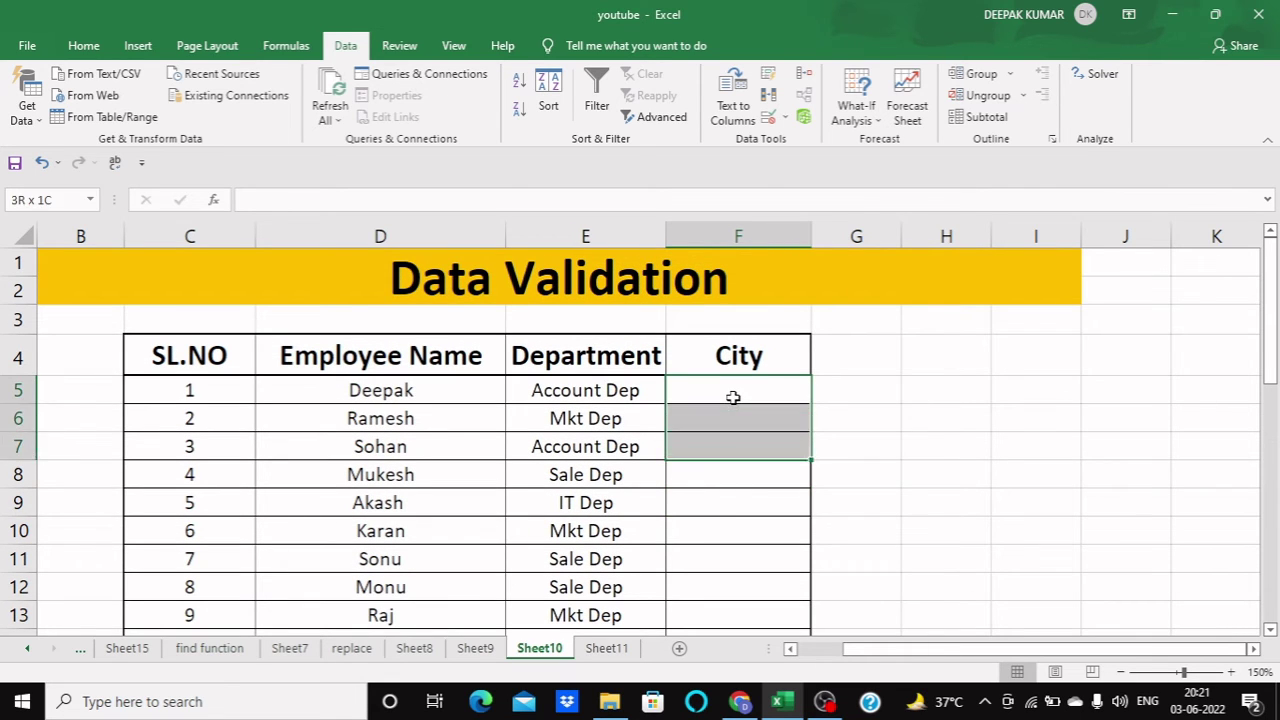
pyautogui.hotkey('shift', 'Down')
pyautogui.hotkey('shift', 'Down')
pyautogui.hotkey('shift', 'Down')
pyautogui.hotkey('shift', 'Down')
pyautogui.hotkey('shift', 'Down')
pyautogui.hotkey('shift', 'Down')
pyautogui.hotkey('shift', 'Down')
pyautogui.hotkey('shift', 'Down')
pyautogui.hotkey('shift', 'Down')
pyautogui.hotkey('shift', 'Down')
pyautogui.hotkey('shift', 'Down')
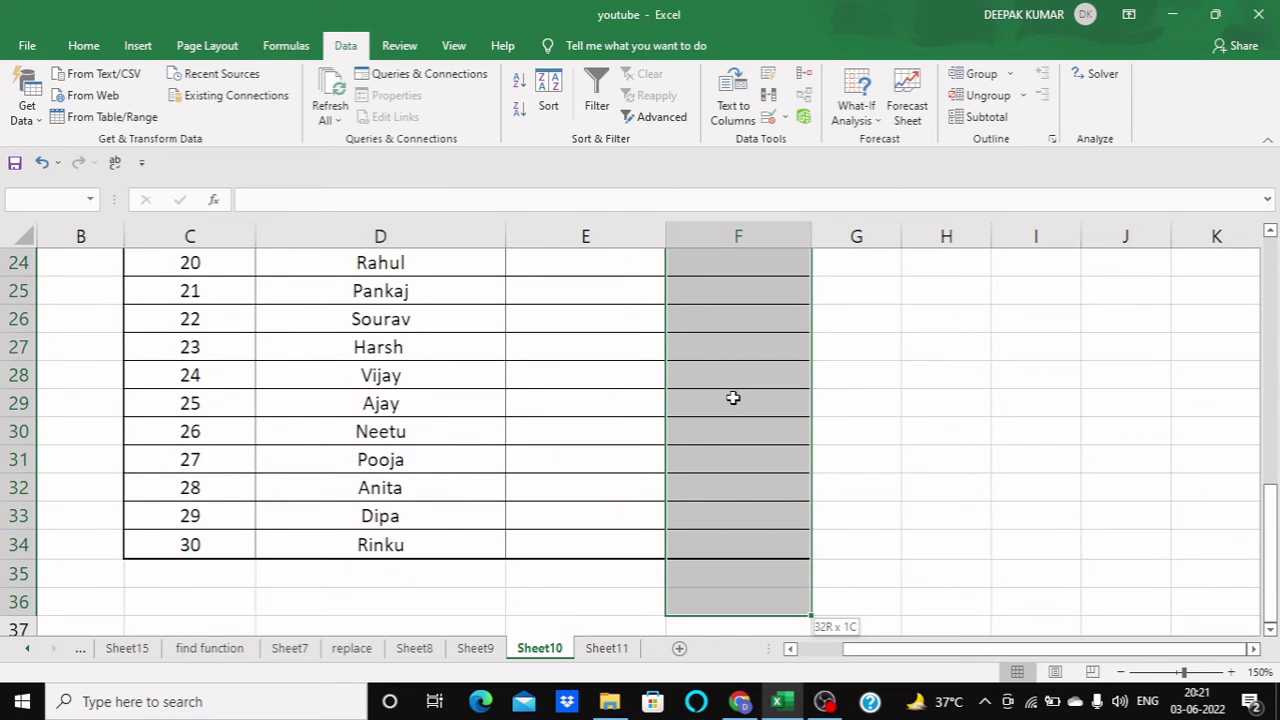
pyautogui.hotkey('shift', 'Down')
pyautogui.hotkey('shift', 'Up')
pyautogui.hotkey('shift', 'Up')
pyautogui.hotkey('shift', 'Up')
pyautogui.scroll(4, 742, 408)
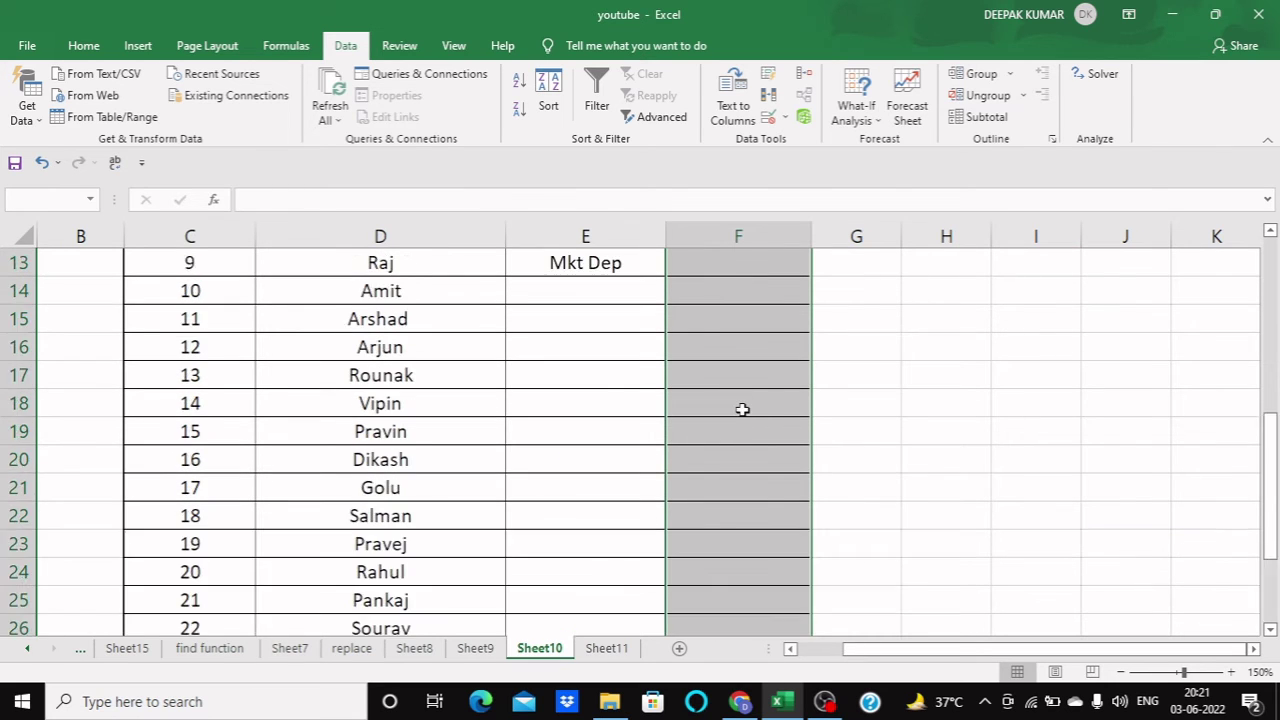
pyautogui.scroll(4, 742, 410)
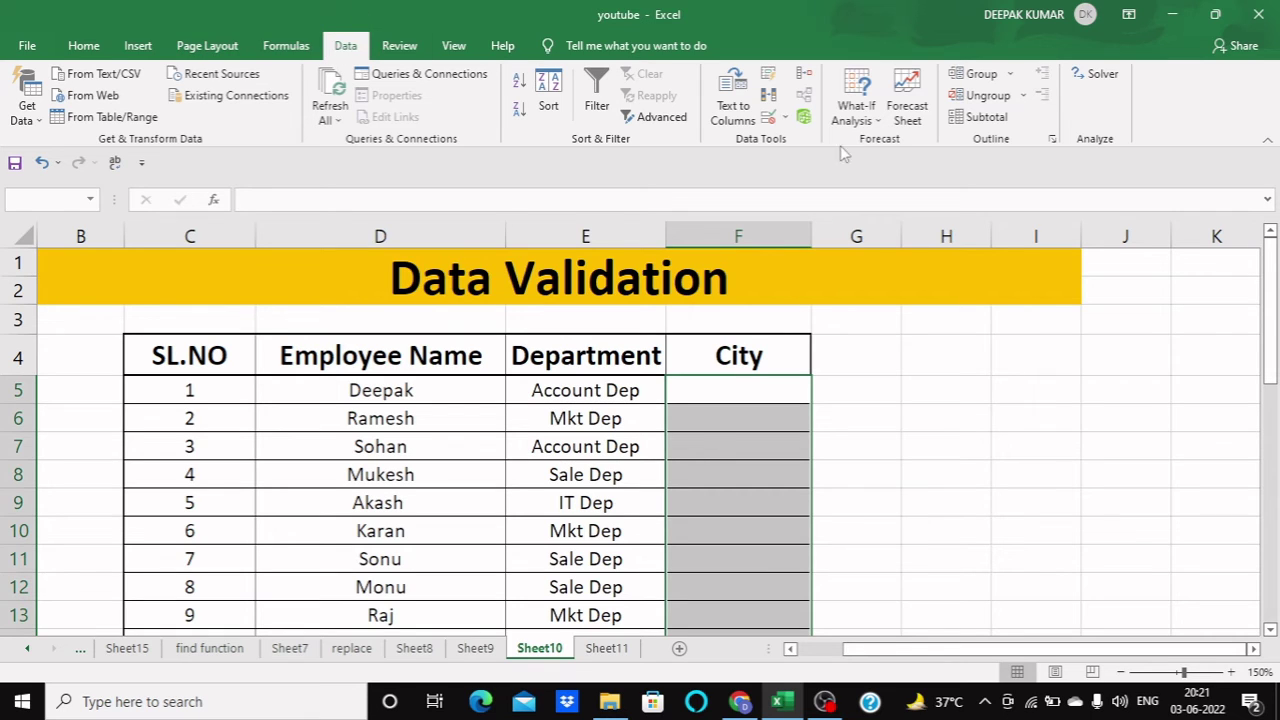
# Apply a List validation with source Sheet11 A2:A10 to the City cells and confirm.
pyautogui.click(785, 120)
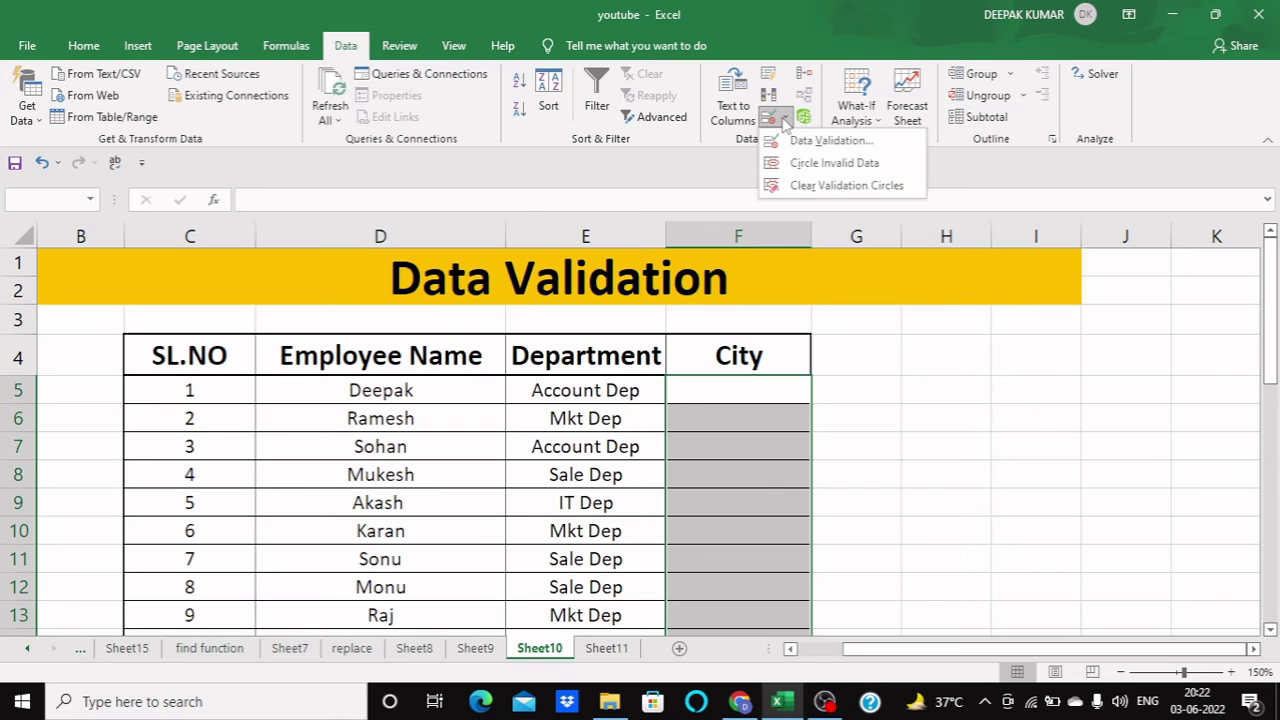
pyautogui.click(800, 137)
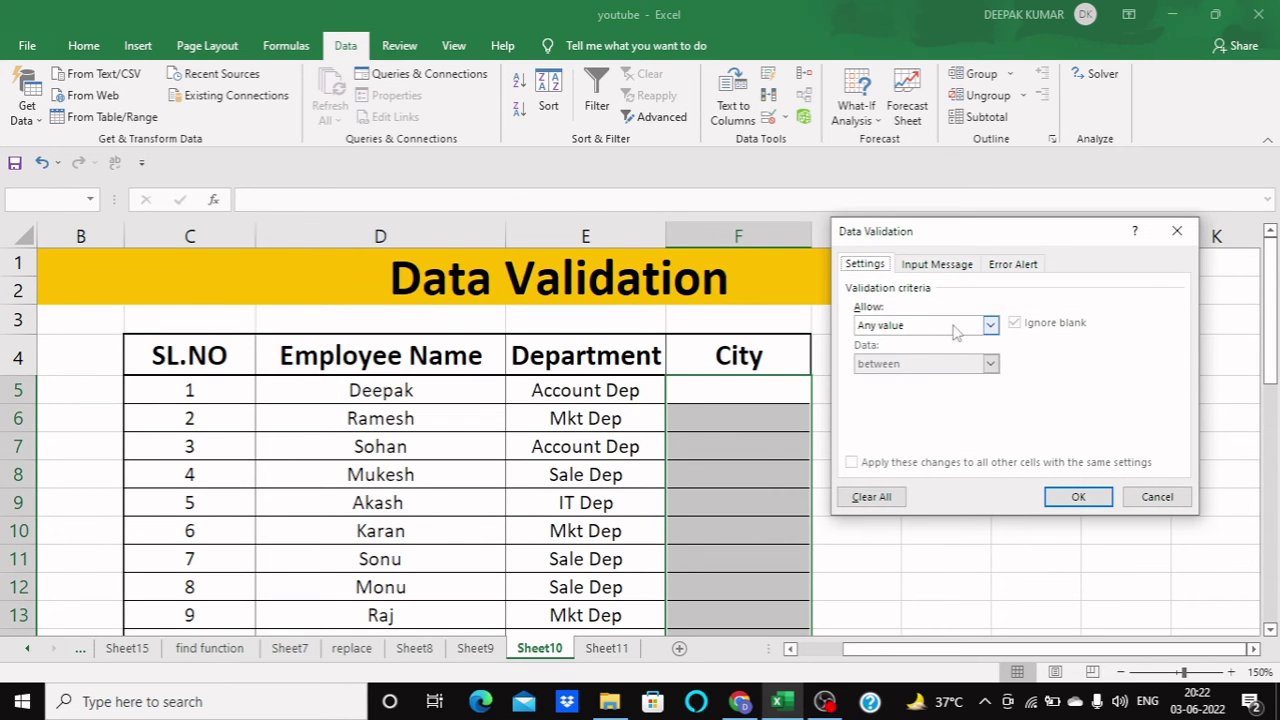
pyautogui.click(990, 330)
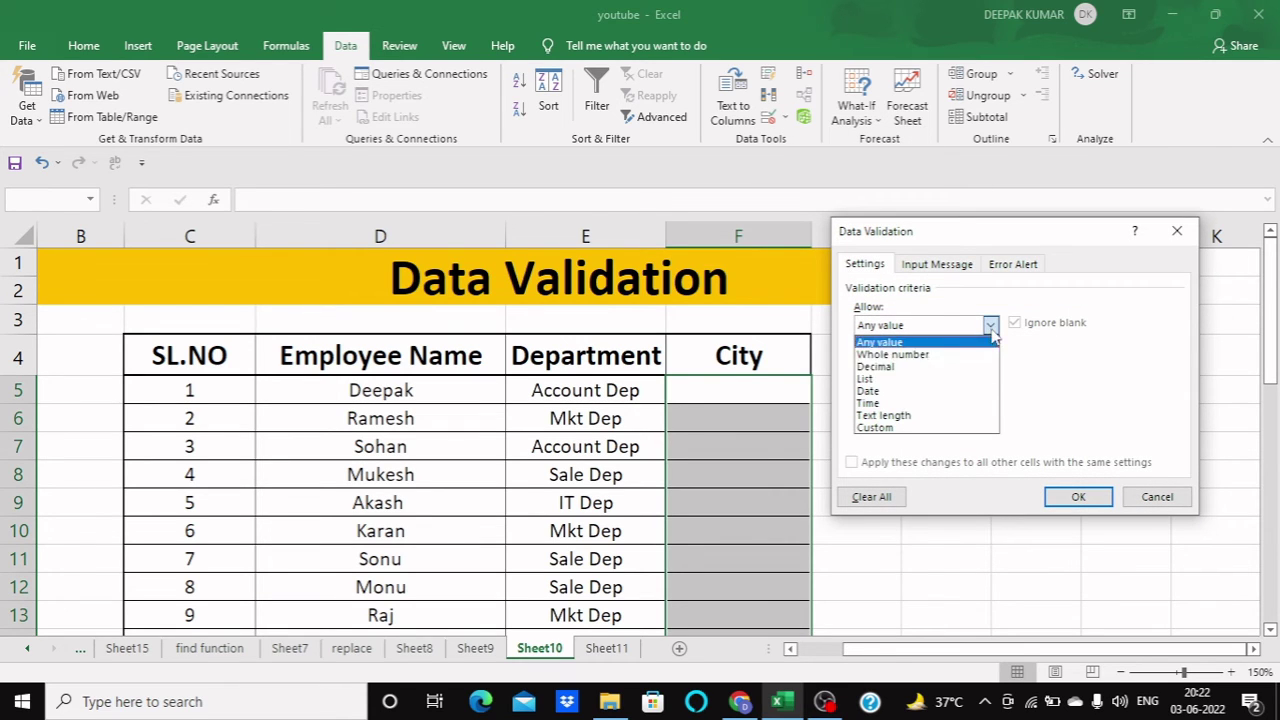
pyautogui.click(866, 379)
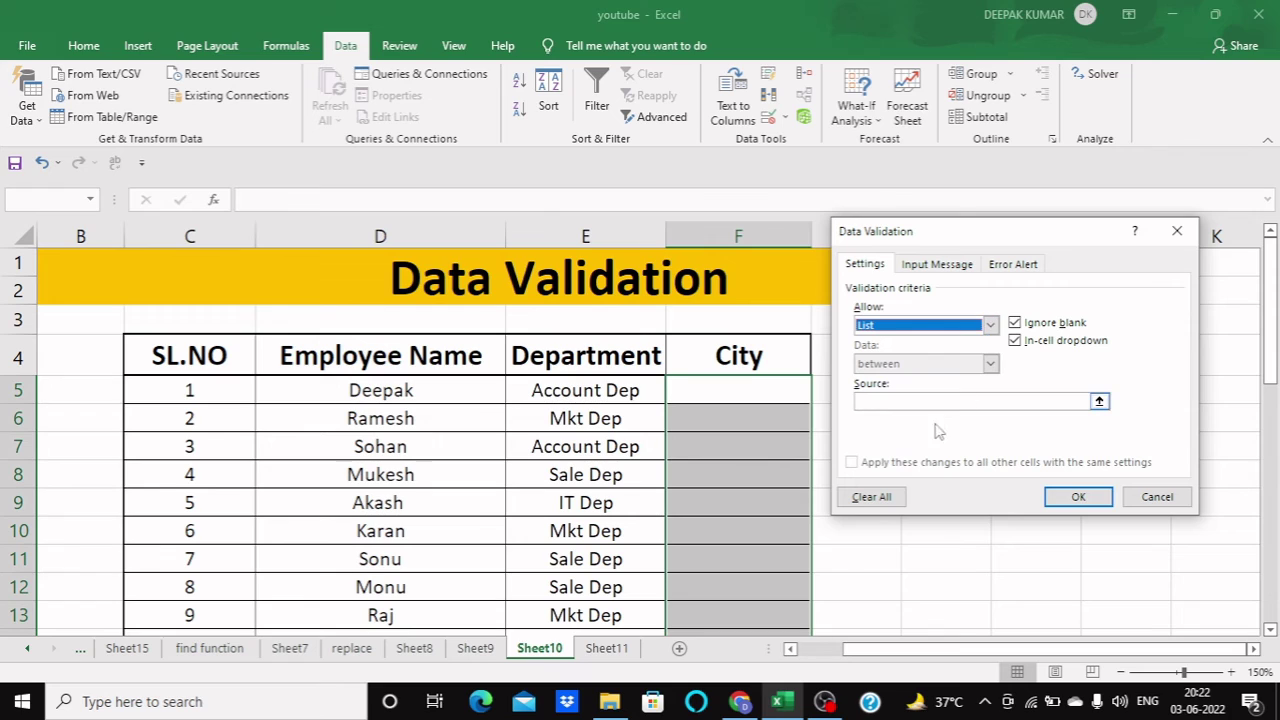
pyautogui.click(928, 402)
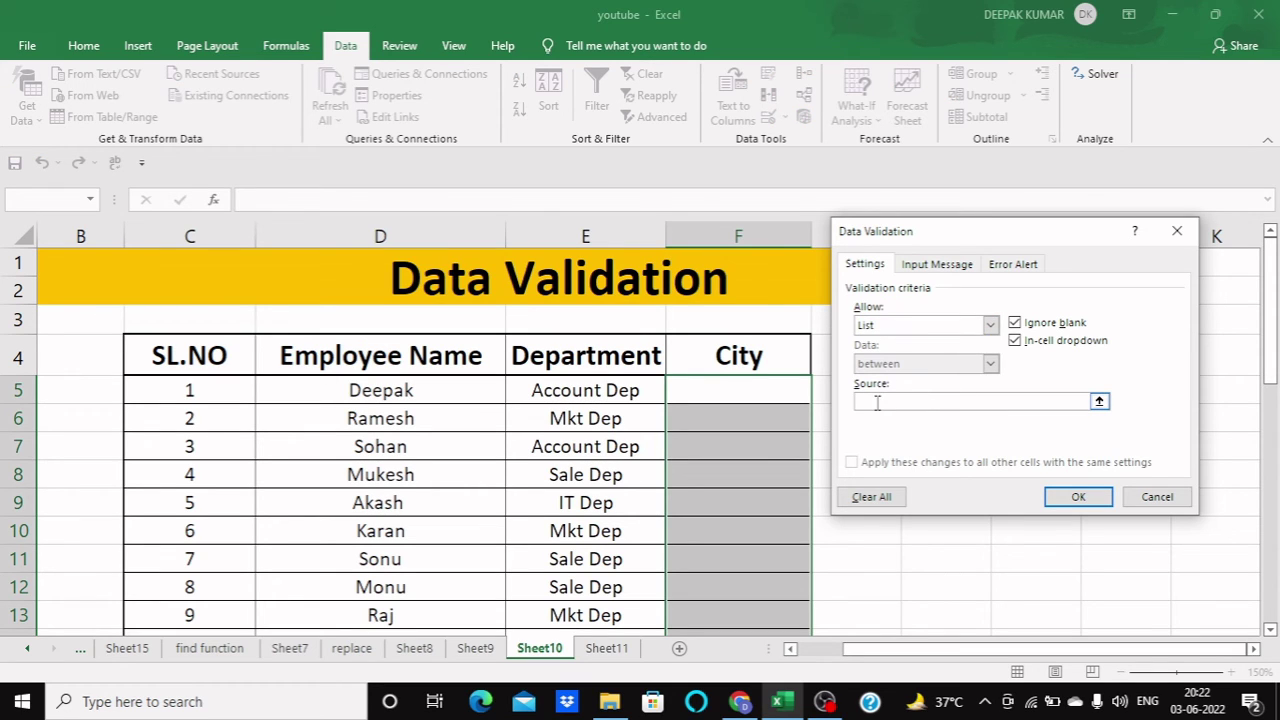
pyautogui.click(616, 650)
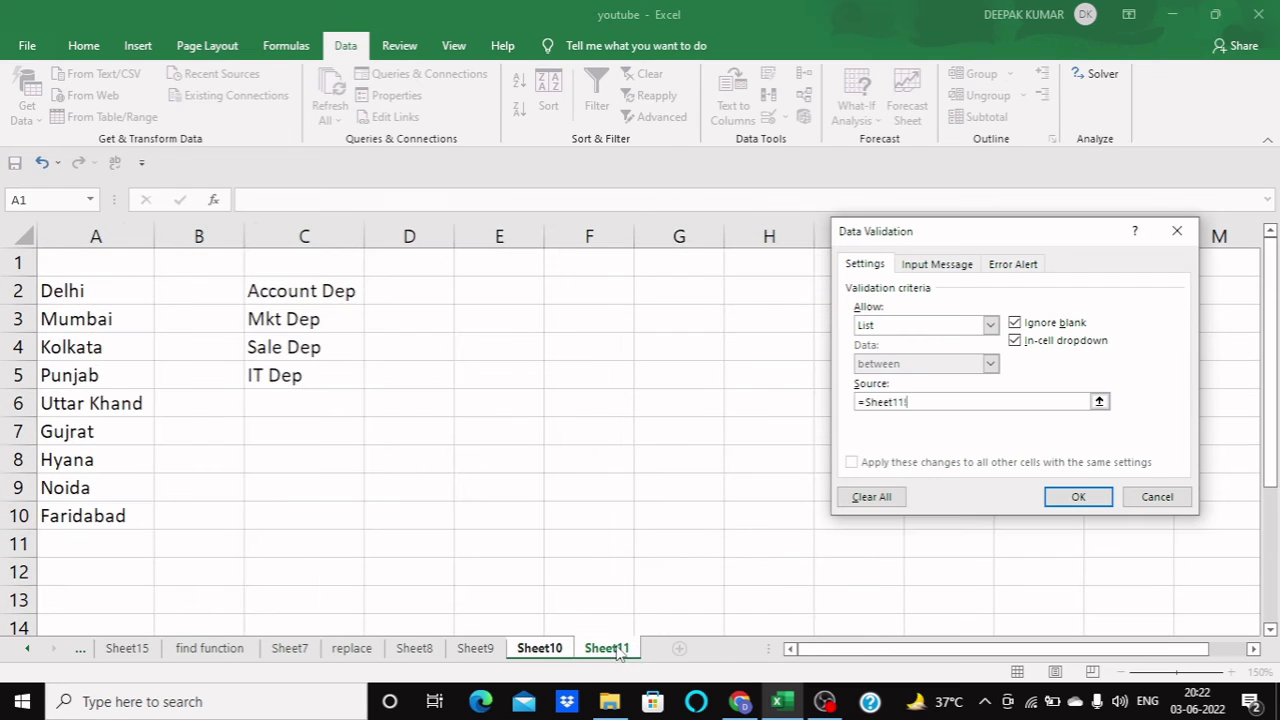
pyautogui.moveTo(100, 306); pyautogui.dragTo(104, 515)
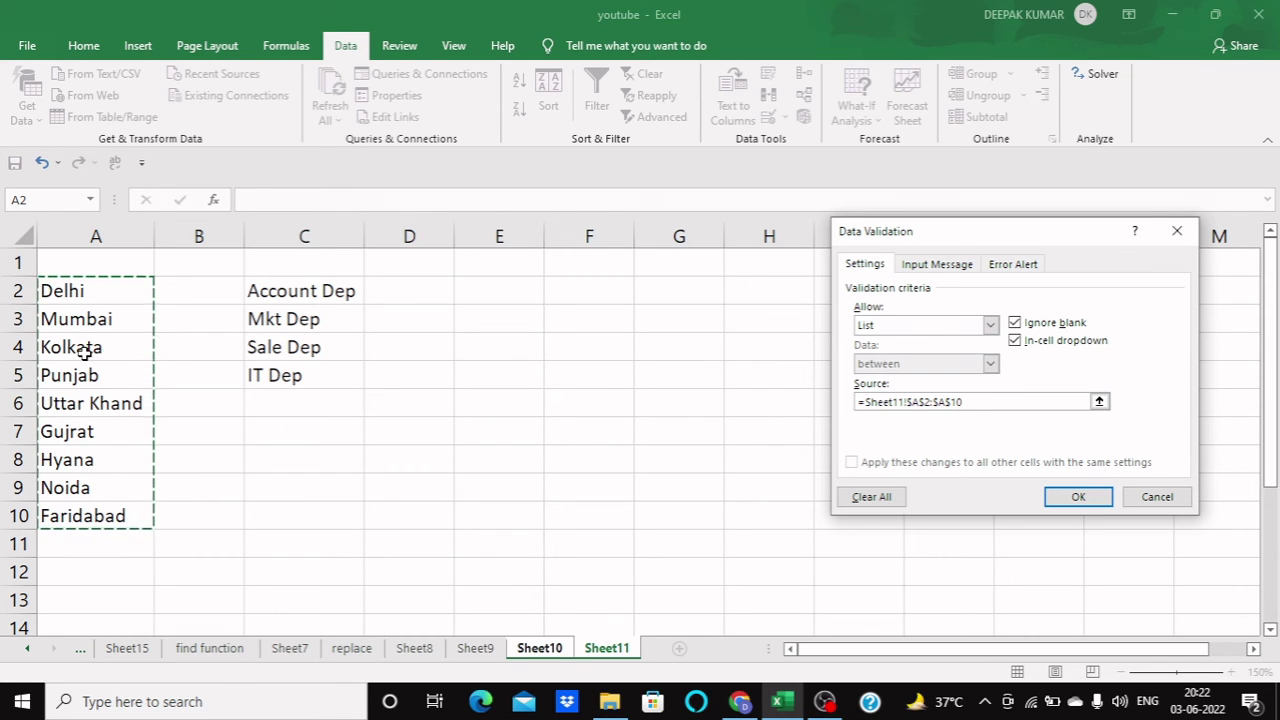
pyautogui.click(1091, 496)
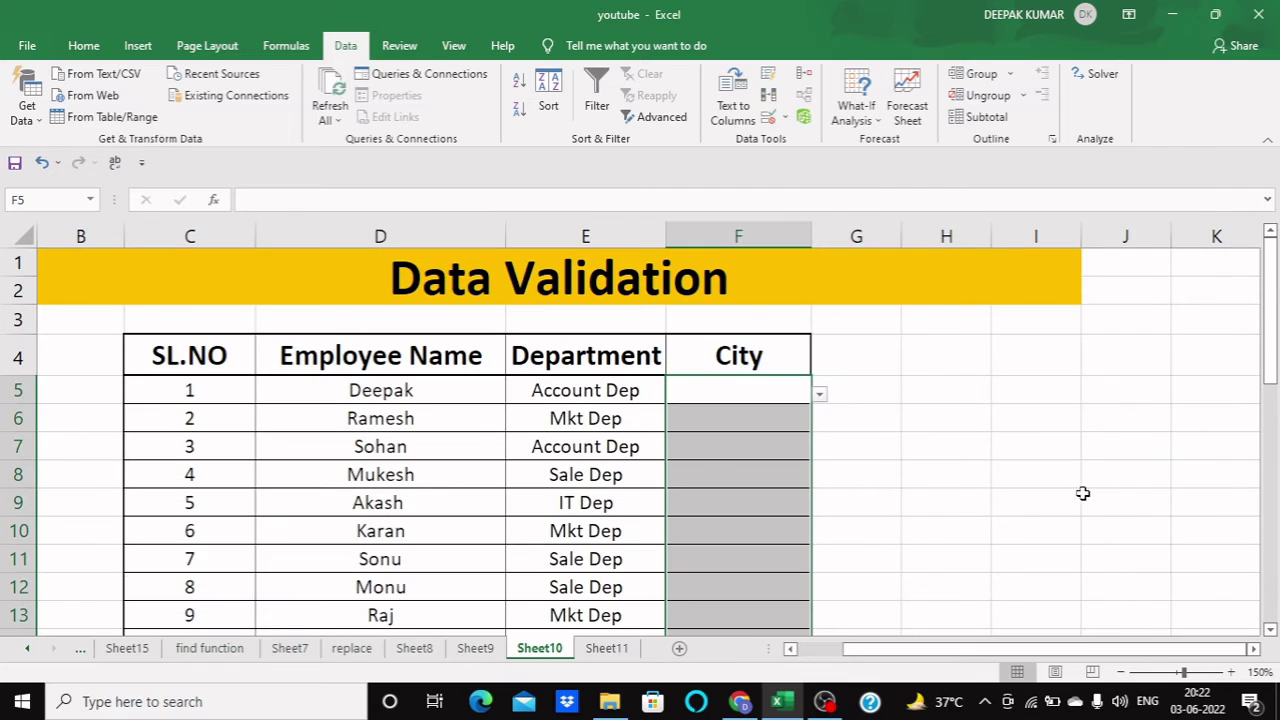
# Choose Delhi for City cell F5 and Gujrat for F6 from their dropdown lists.
pyautogui.click(742, 418)
pyautogui.click(750, 442)
pyautogui.click(766, 388)
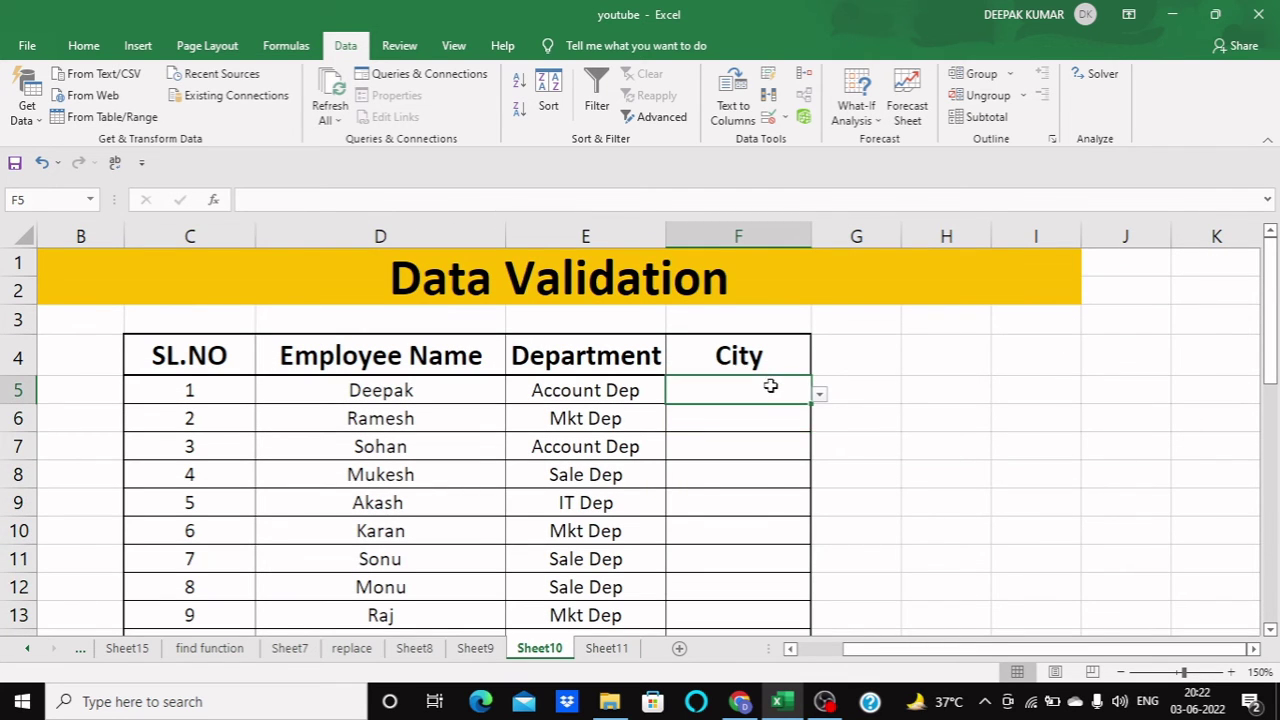
pyautogui.click(820, 395)
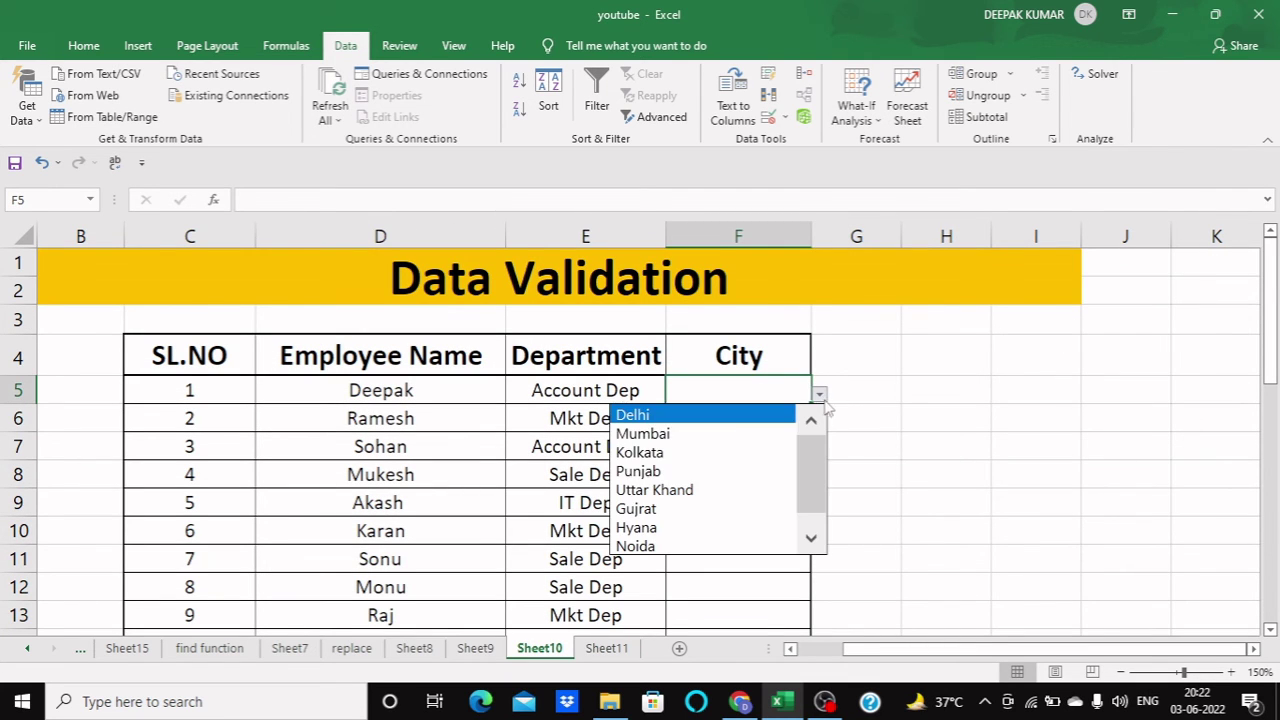
pyautogui.click(700, 414)
pyautogui.click(750, 420)
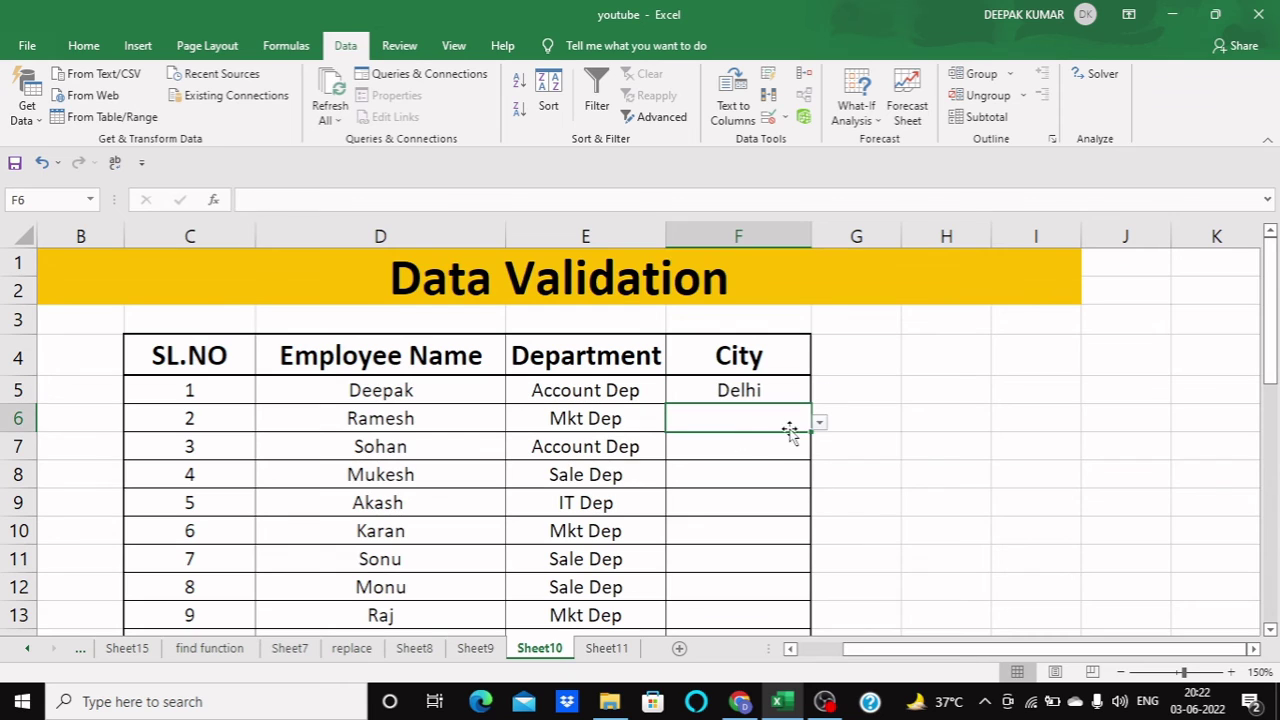
pyautogui.click(818, 425)
pyautogui.click(700, 537)
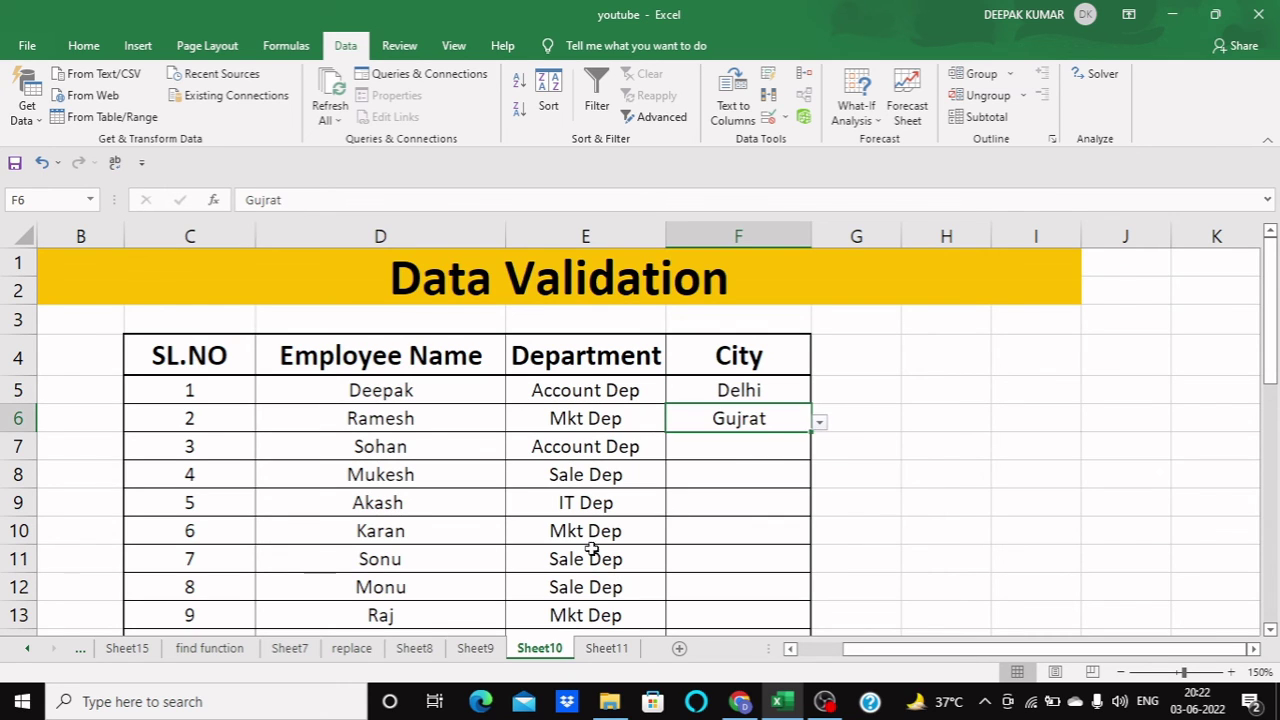
# Choose Punjab, Mumbai and Kolkata for City cells F7, F8 and F9 from their dropdowns.
pyautogui.click(779, 447)
pyautogui.click(826, 449)
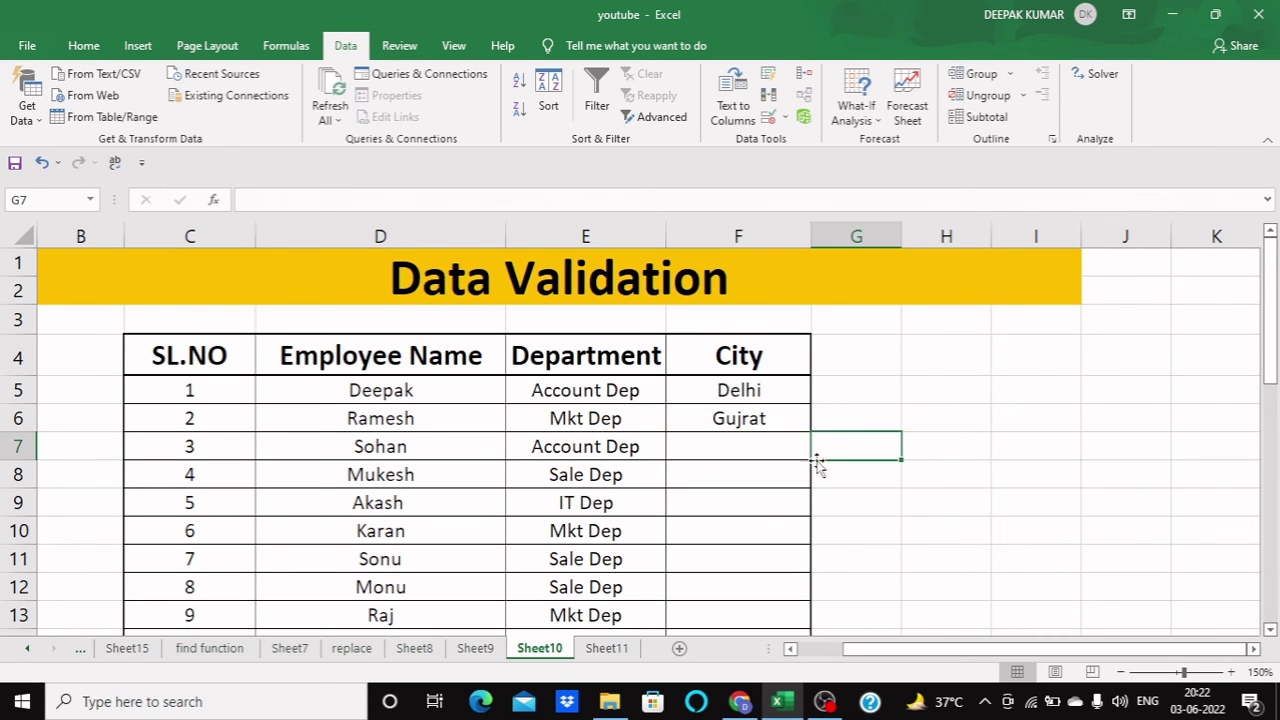
pyautogui.click(809, 458)
pyautogui.click(818, 452)
pyautogui.click(650, 526)
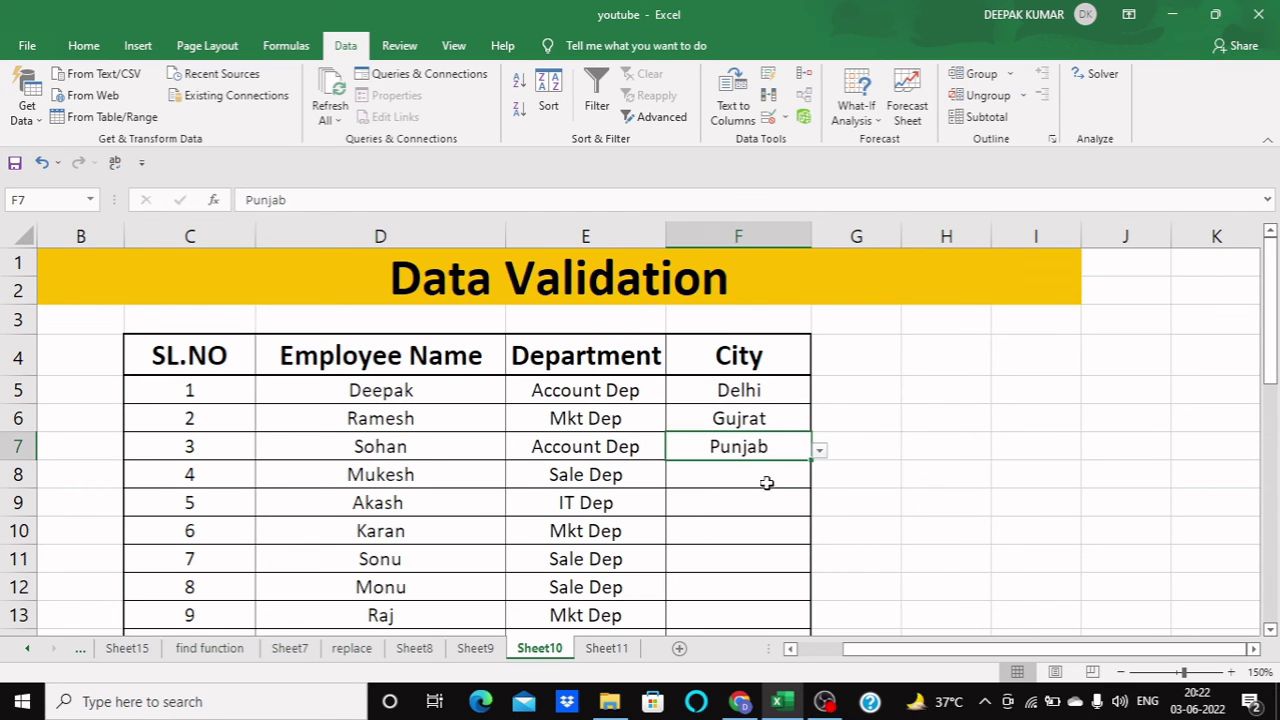
pyautogui.click(770, 480)
pyautogui.click(819, 479)
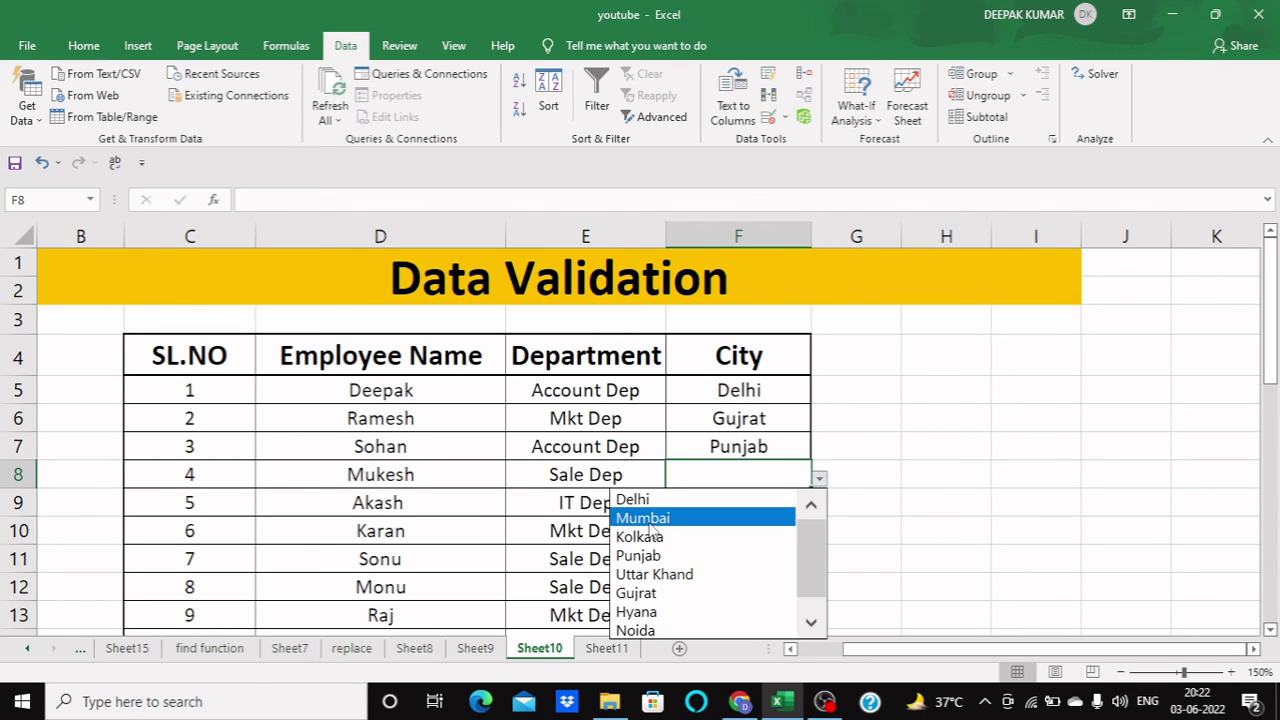
pyautogui.click(650, 527)
pyautogui.click(722, 503)
pyautogui.click(819, 507)
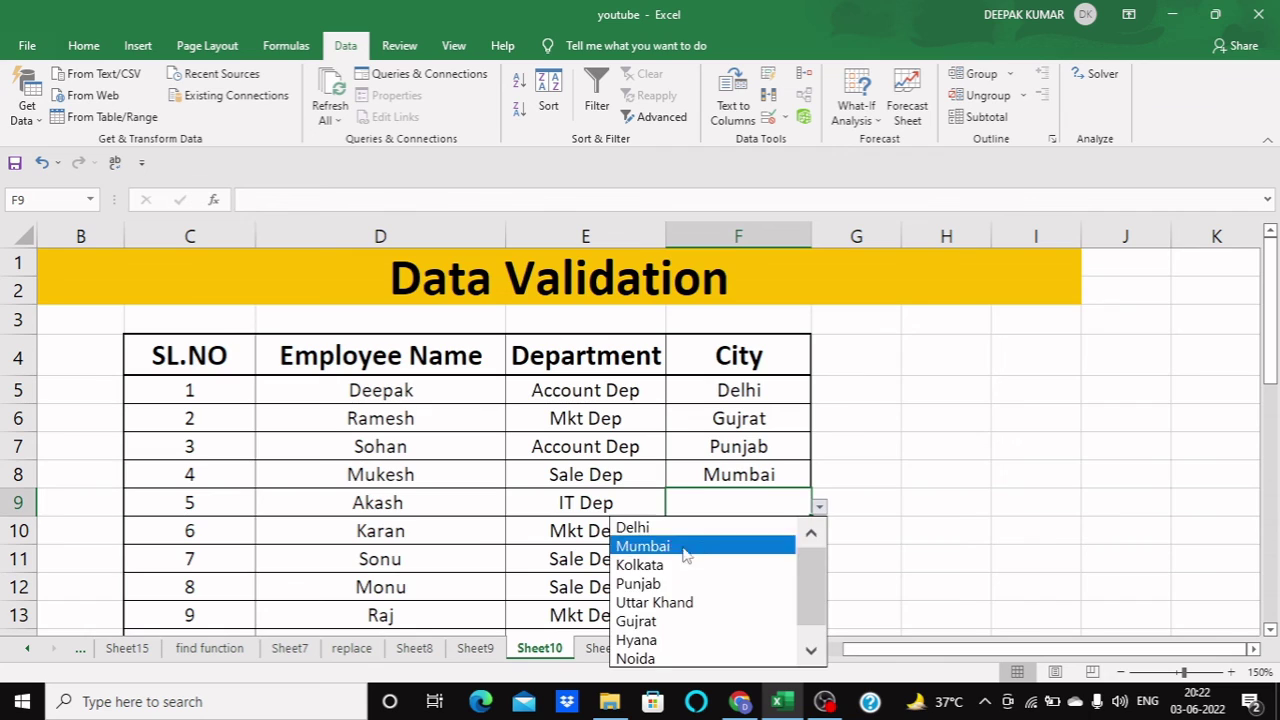
pyautogui.click(686, 565)
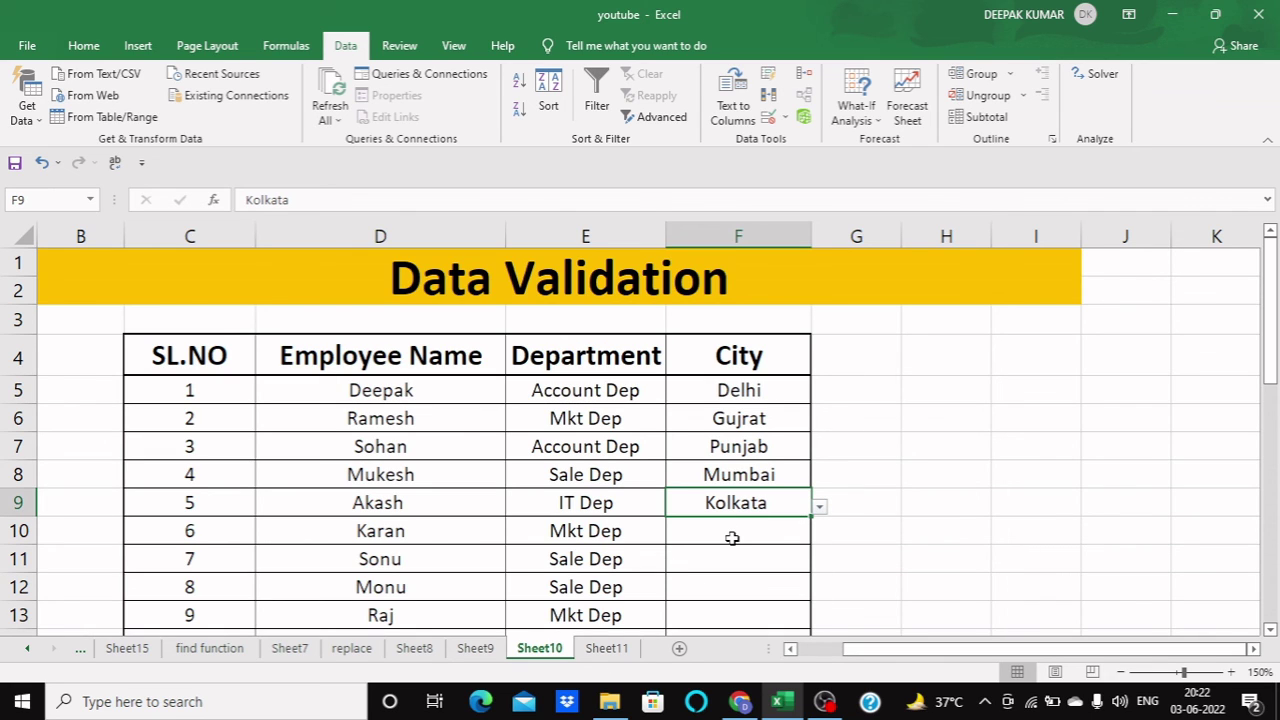
pyautogui.click(732, 538)
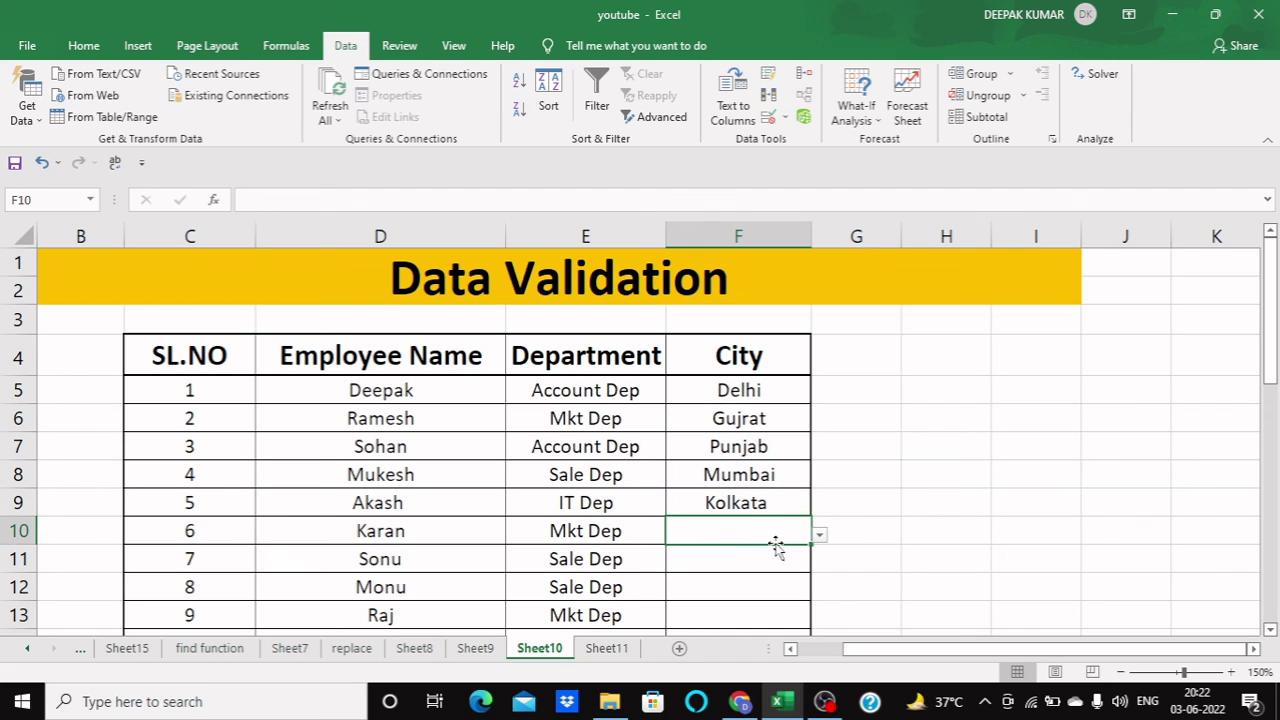